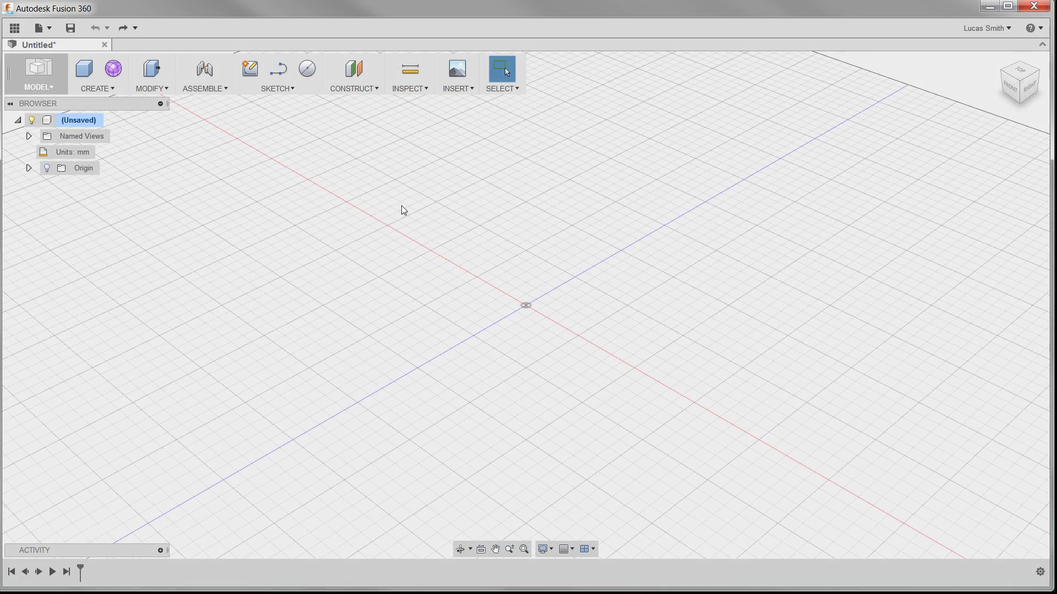
Open the Sketch dropdown to reach the Create Sketch command
click(300, 93)
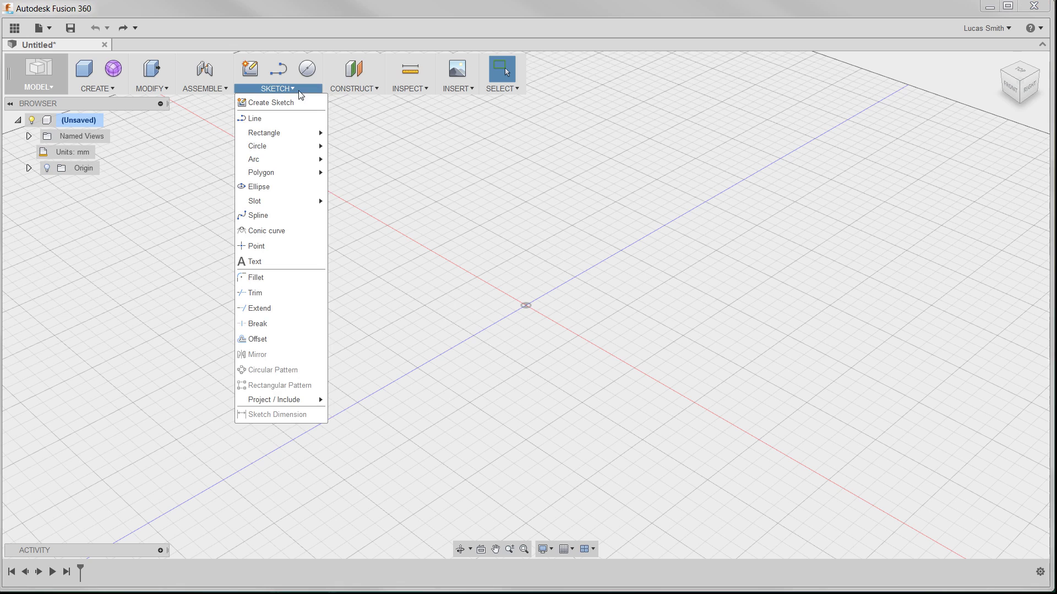
mouse_move(282, 136)
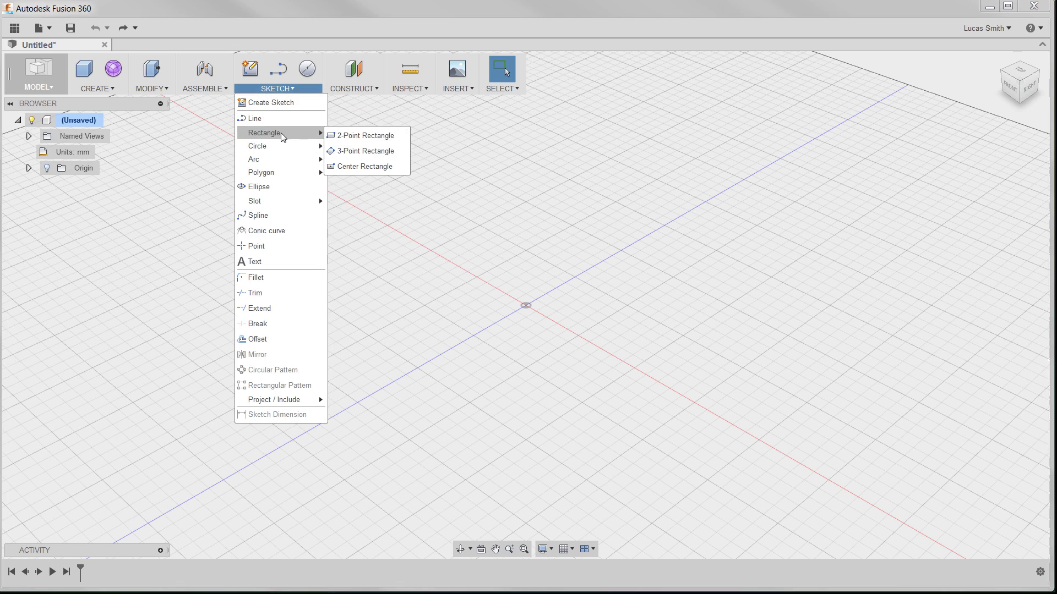
Choose Create Sketch and pick the vertical front origin plane as the sketch plane
click(285, 104)
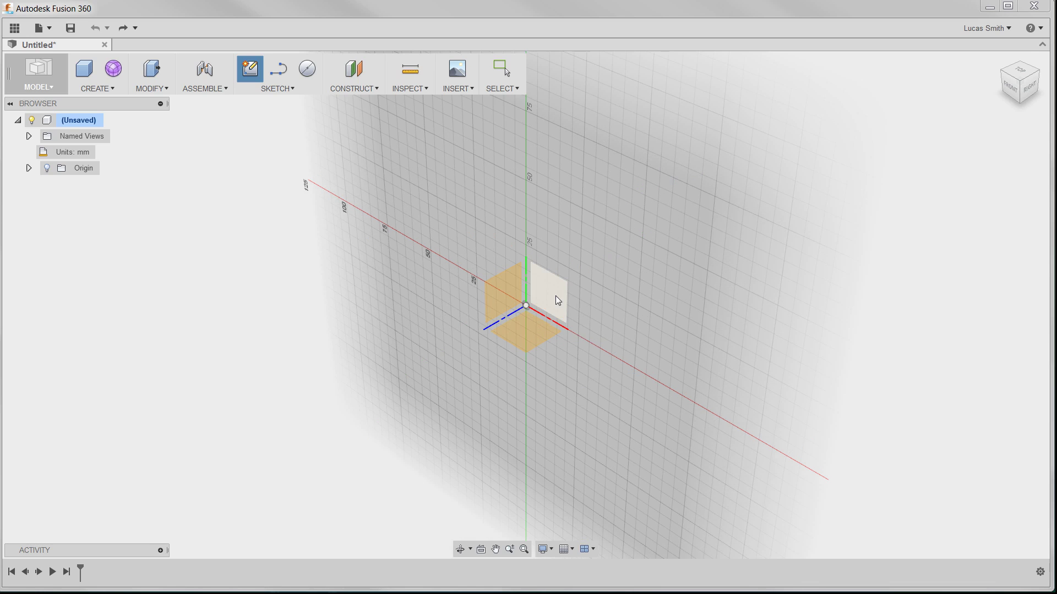
click(556, 296)
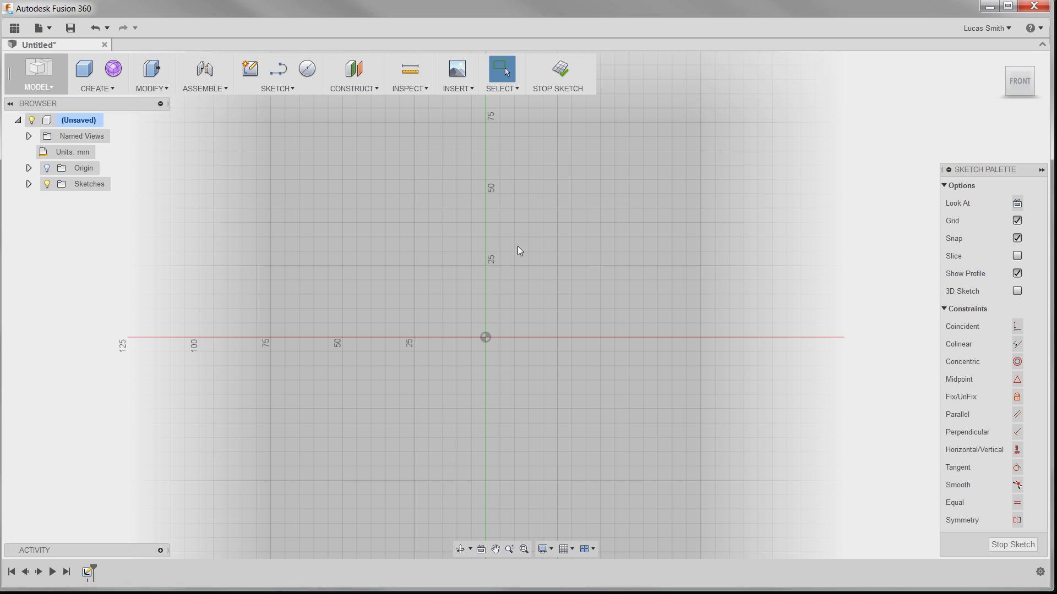
right_click(477, 239)
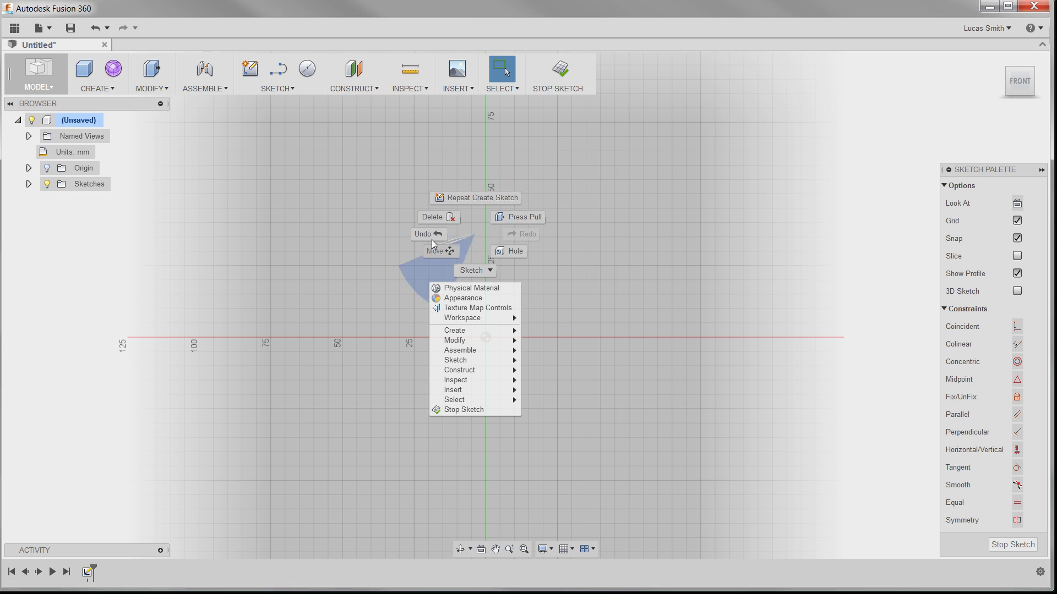
click(487, 270)
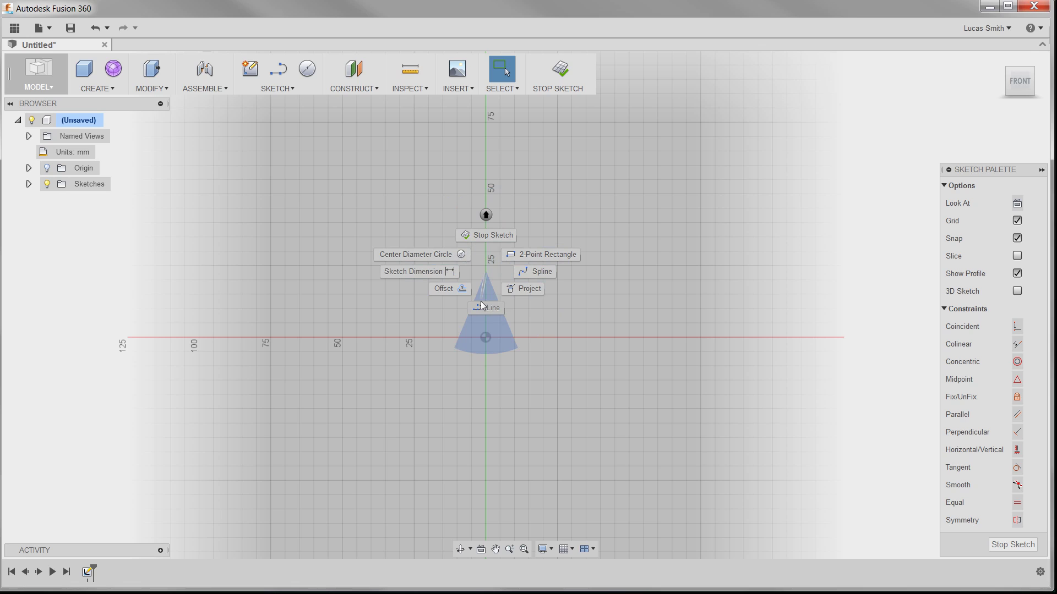
right_click(489, 217)
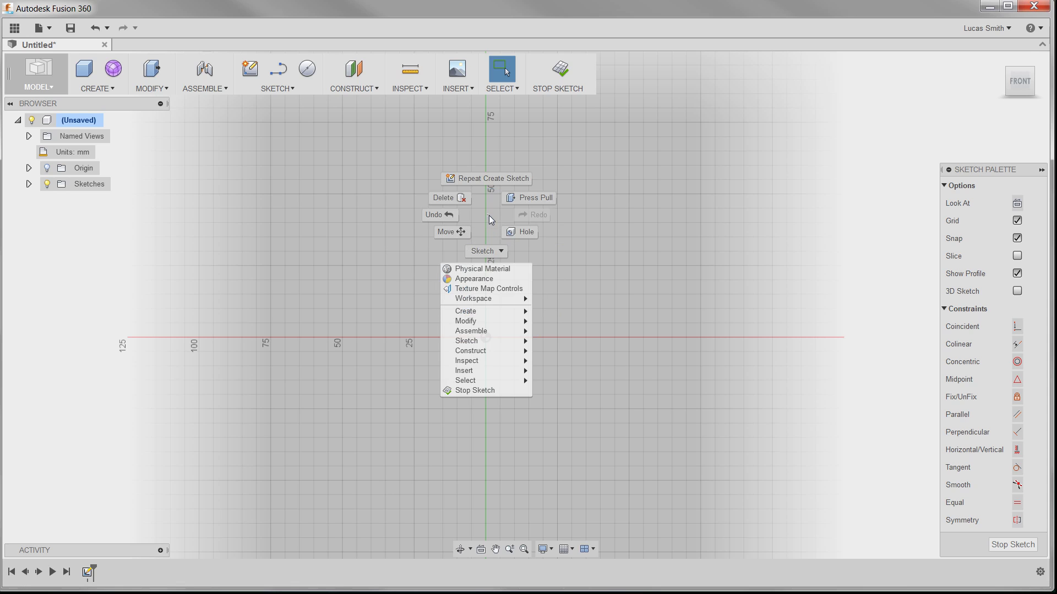
click(490, 216)
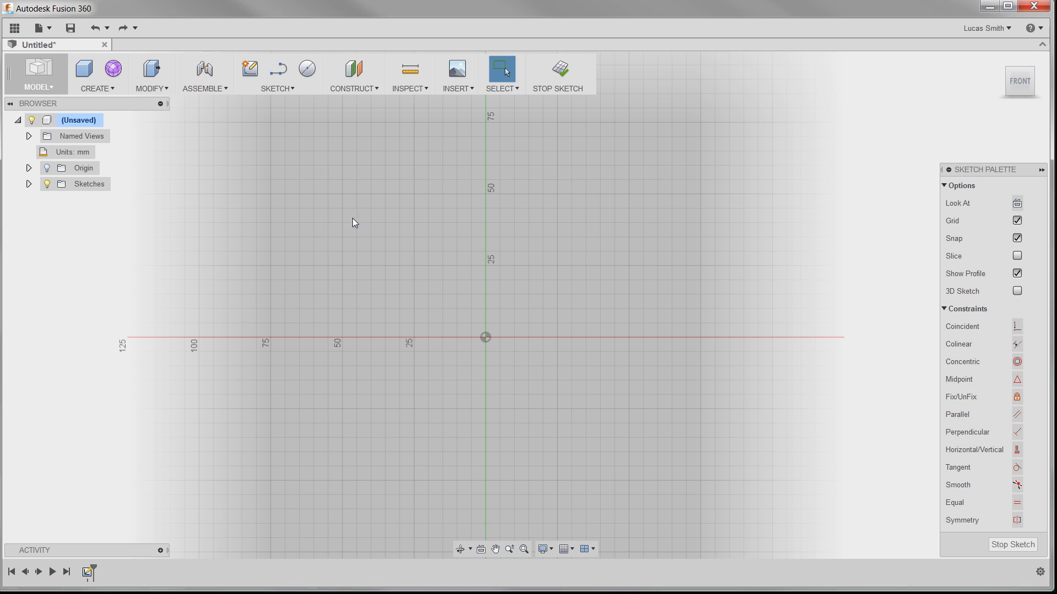
right_drag(352, 218, 490, 219)
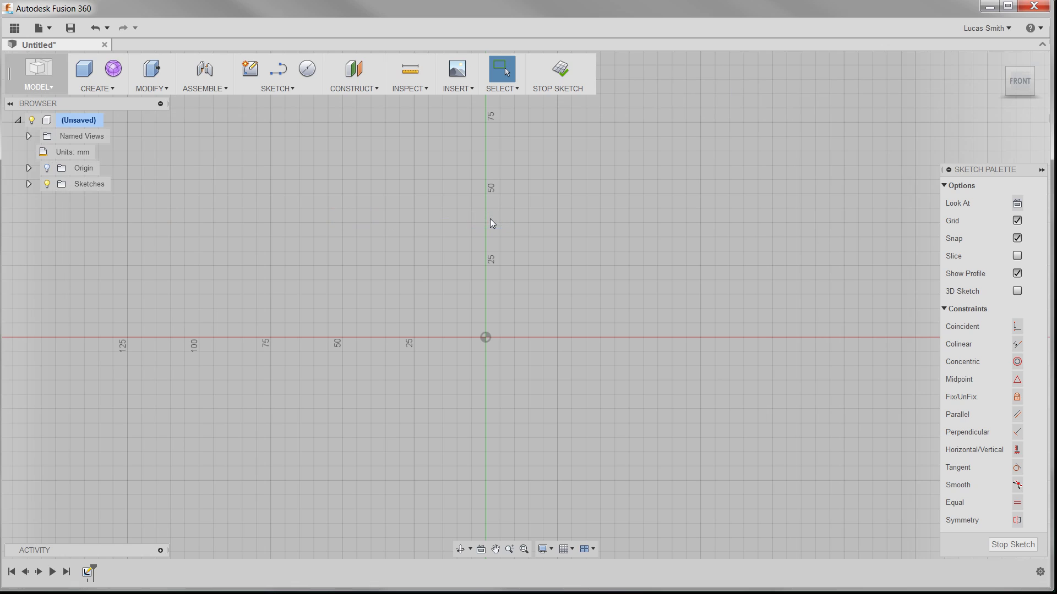
right_drag(492, 223, 492, 112)
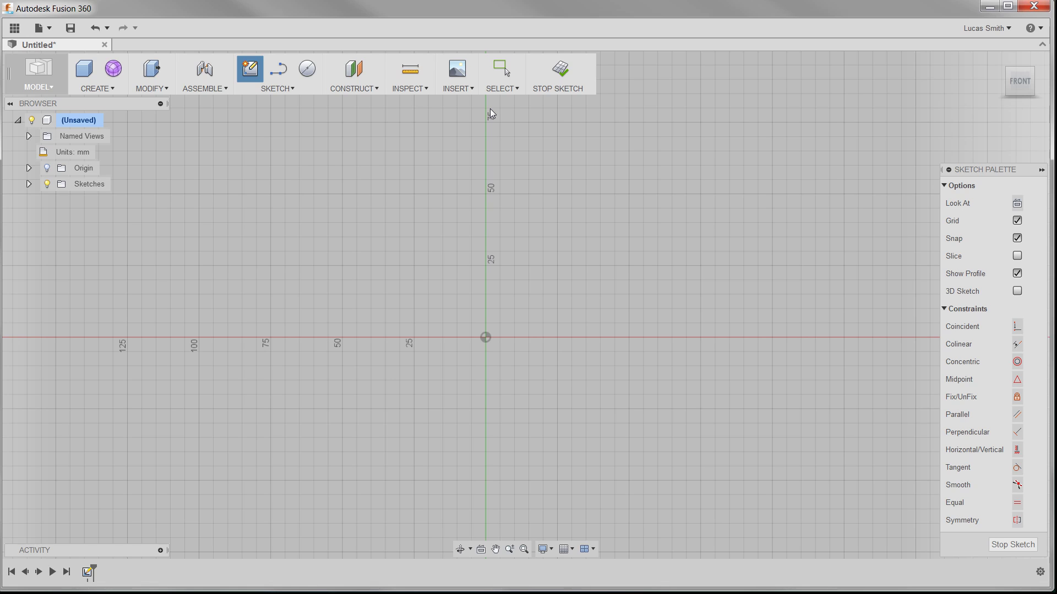
right_click(401, 221)
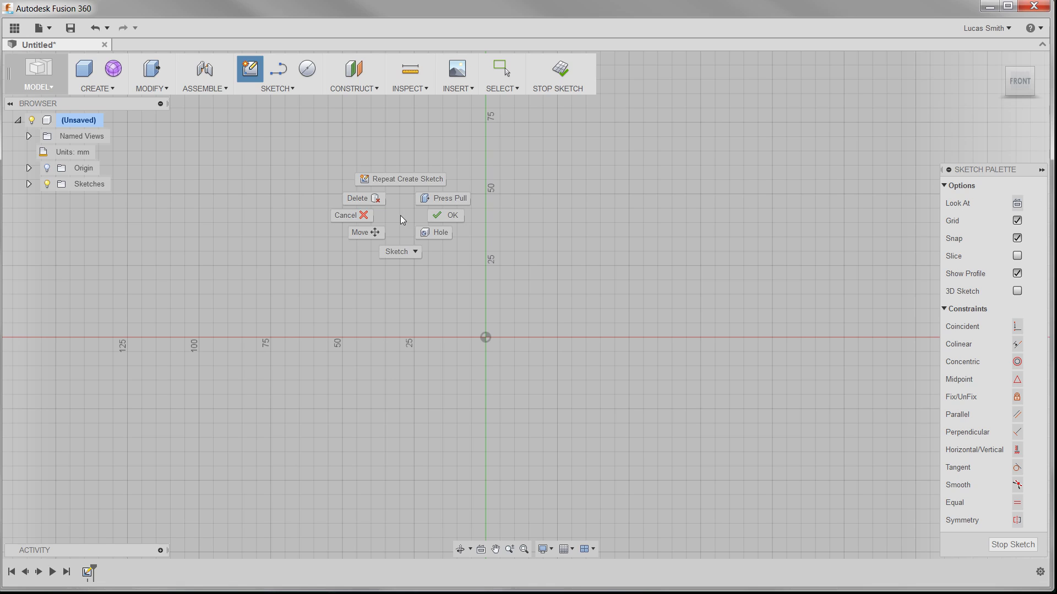
click(400, 252)
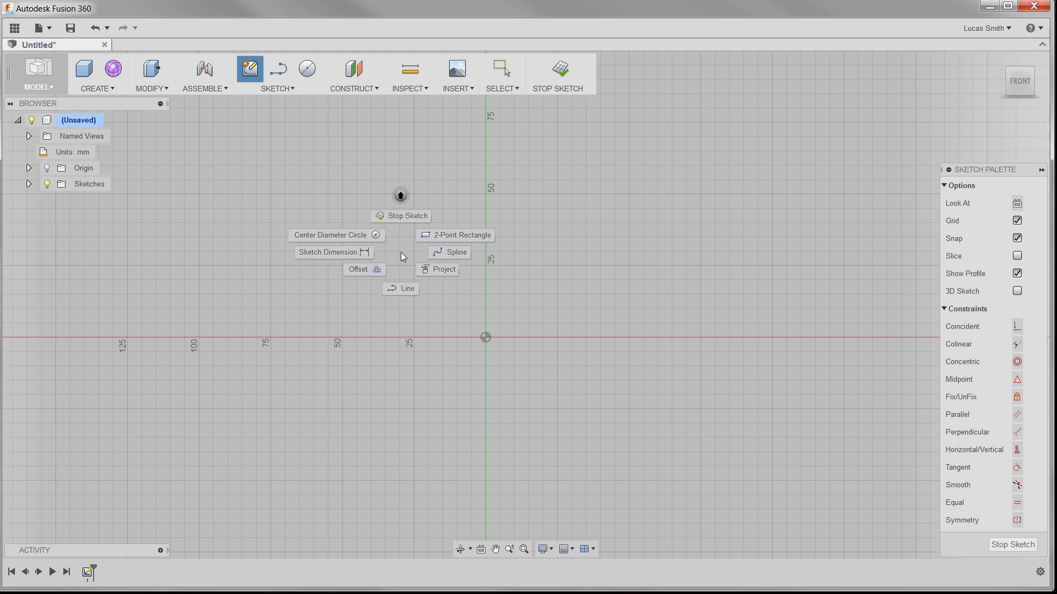
click(357, 233)
key(Escape)
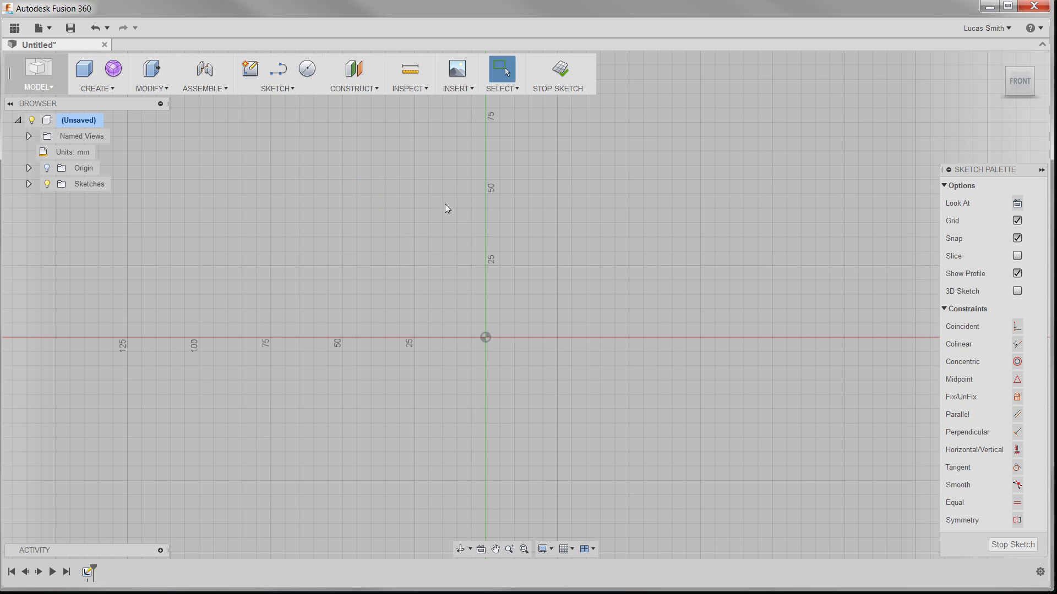
right_click(358, 205)
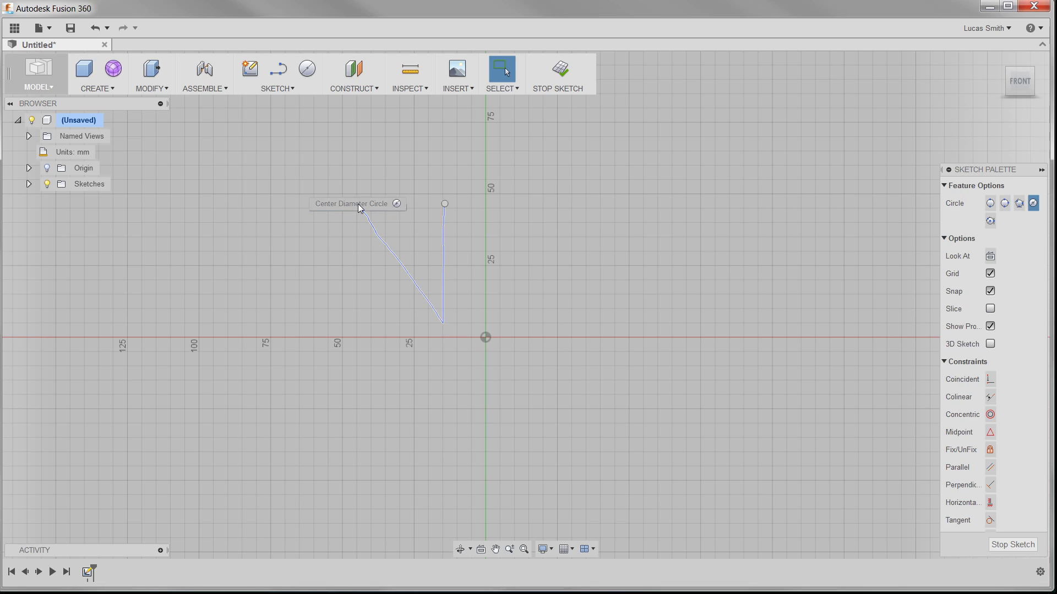
click(358, 205)
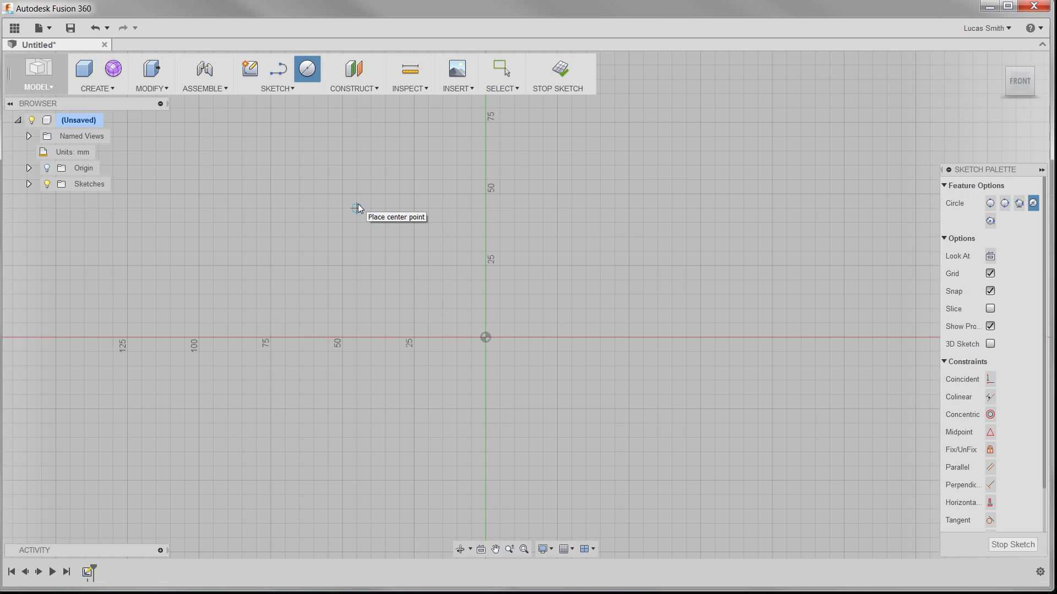
key(Escape)
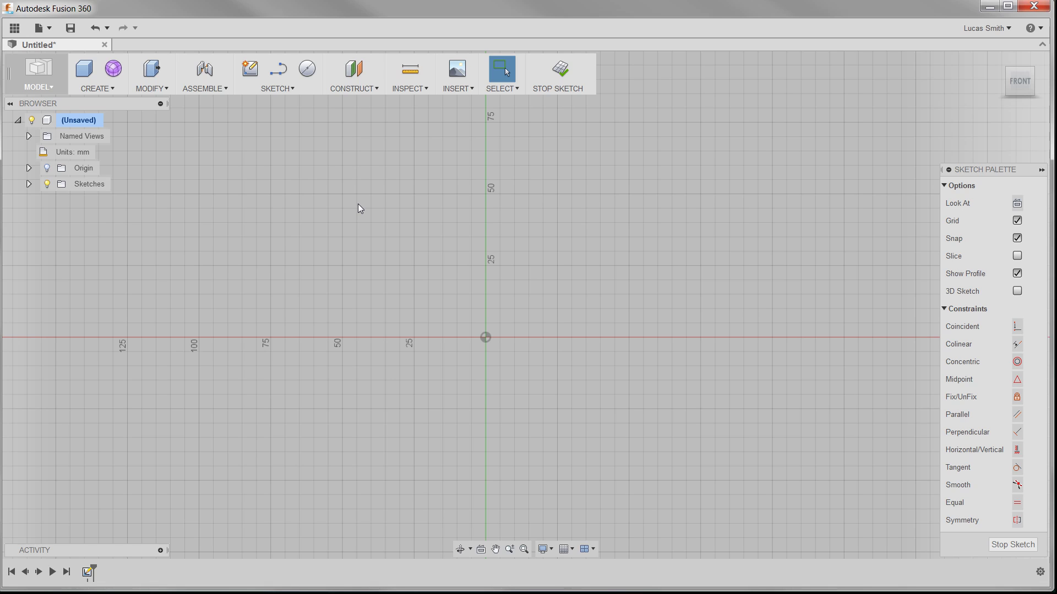
Draw the L profile: a 30 mm line left of origin, tangent arcs, then edges closing at origin
right_drag(351, 398, 350, 398)
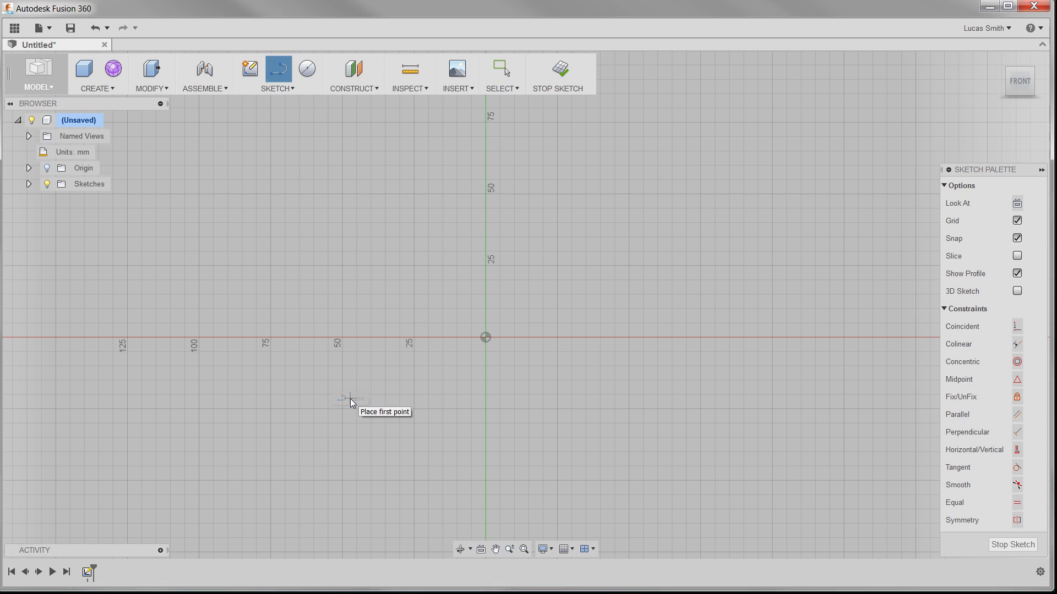
click(485, 337)
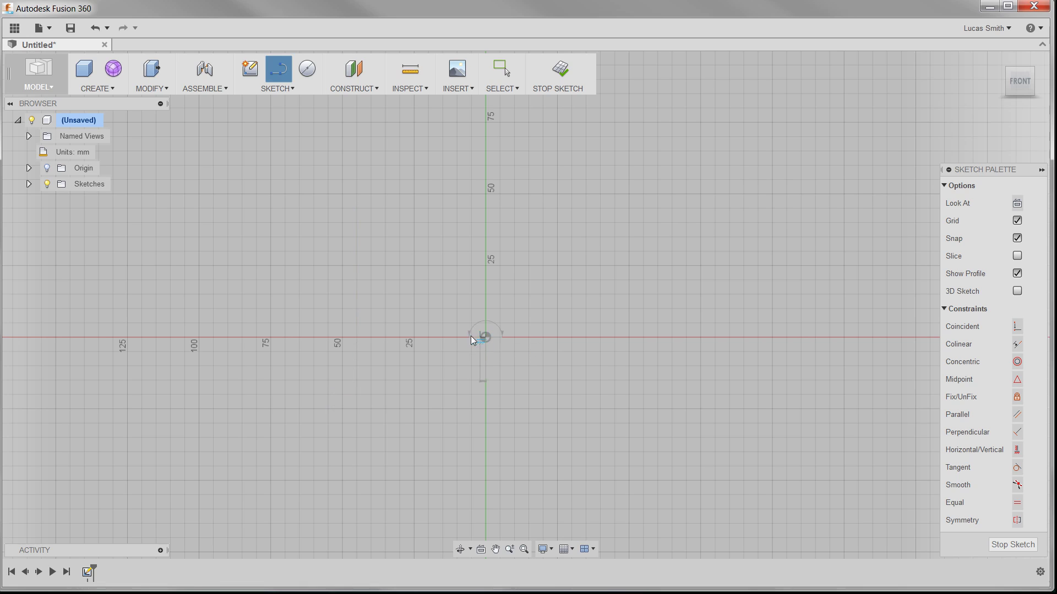
click(404, 335)
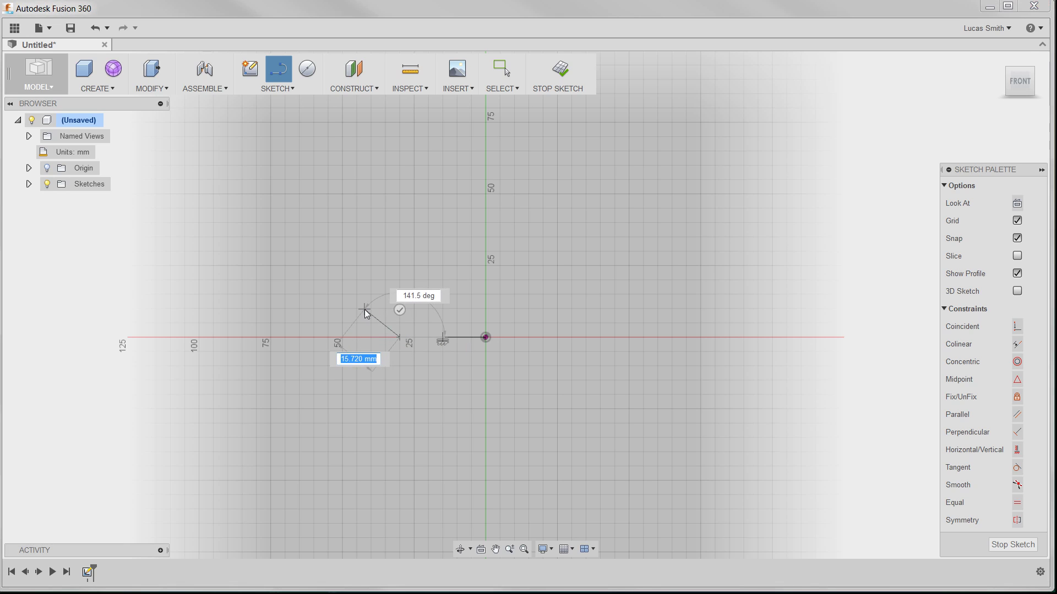
click(400, 336)
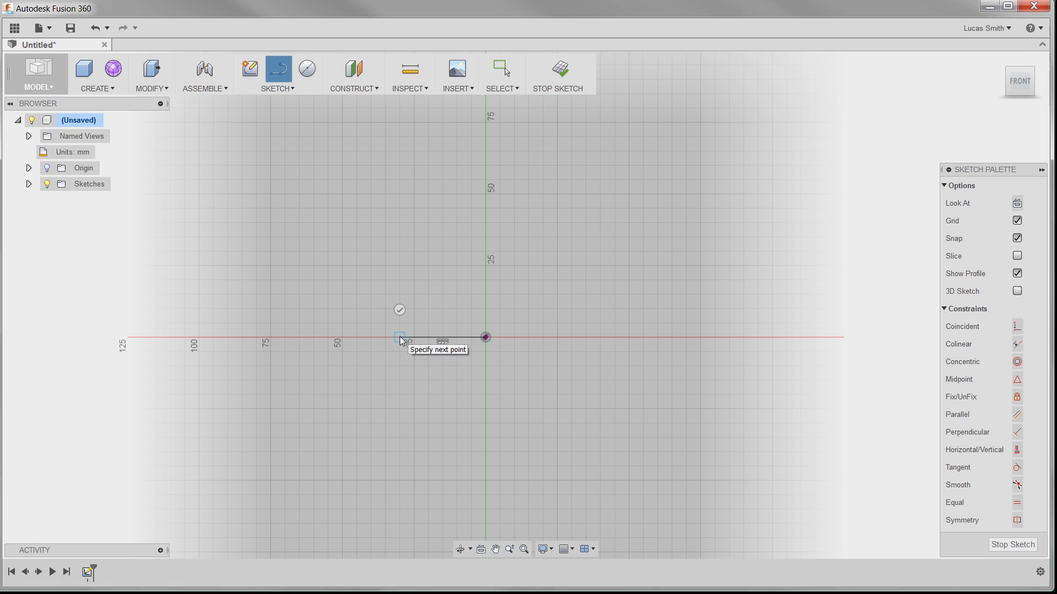
drag(399, 336, 317, 253)
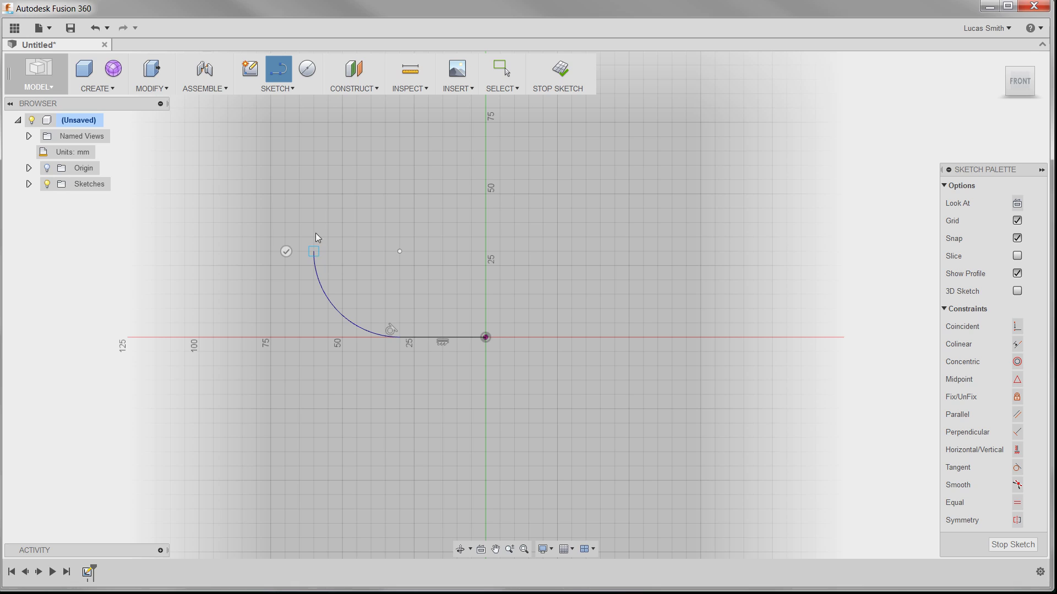
click(312, 170)
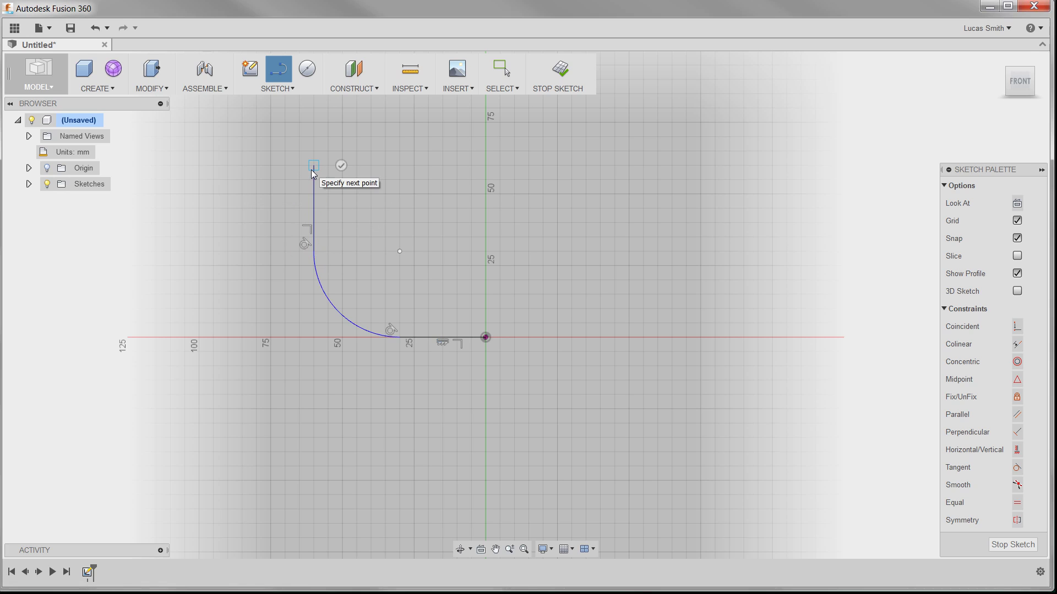
mouse_move(311, 170)
mouse_down()
mouse_move(334, 144)
mouse_move(361, 145)
mouse_move(378, 166)
mouse_move(374, 256)
mouse_move(400, 273)
mouse_move(408, 263)
mouse_up()
click(376, 233)
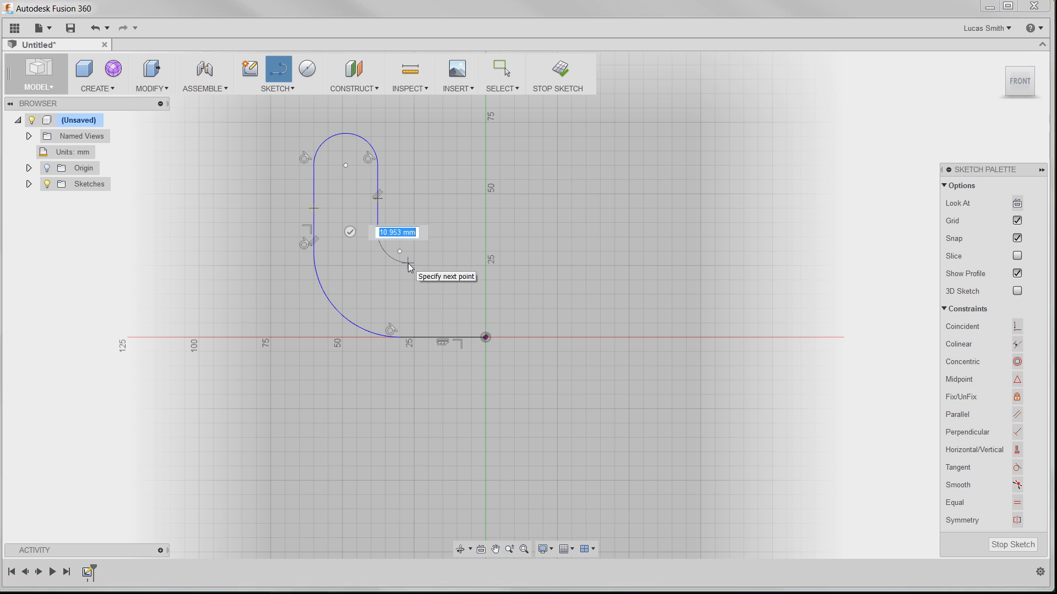
click(486, 262)
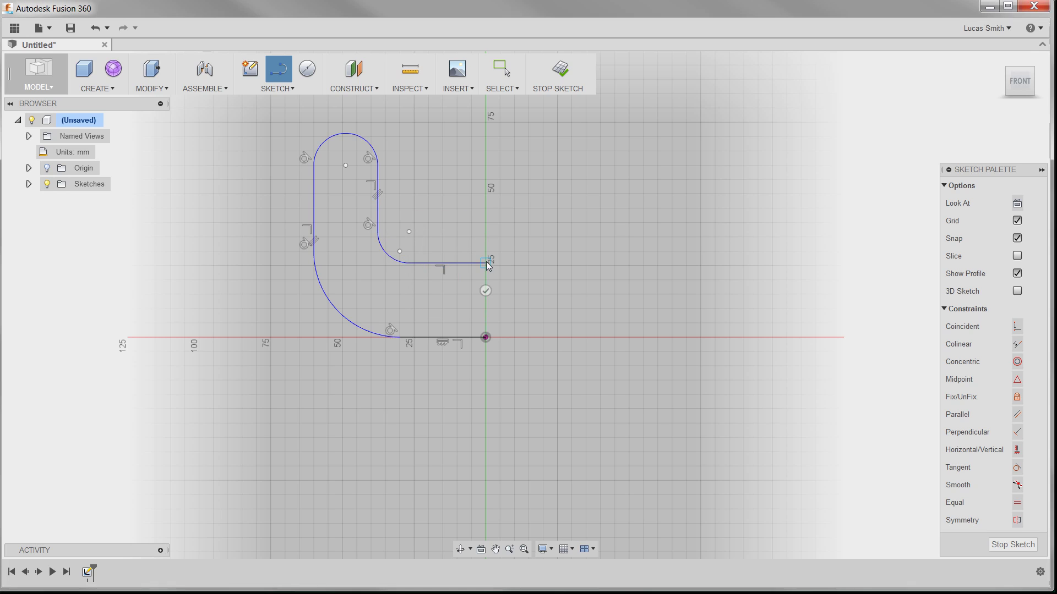
click(485, 336)
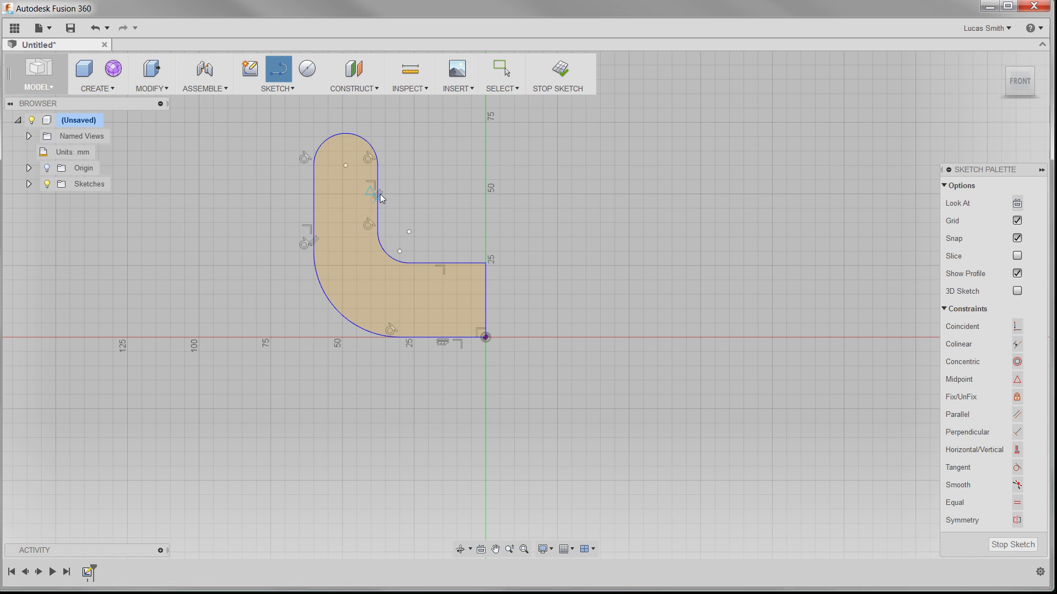
Begin the centreline with a short line in from the right edge and a tangent arc
key(Escape)
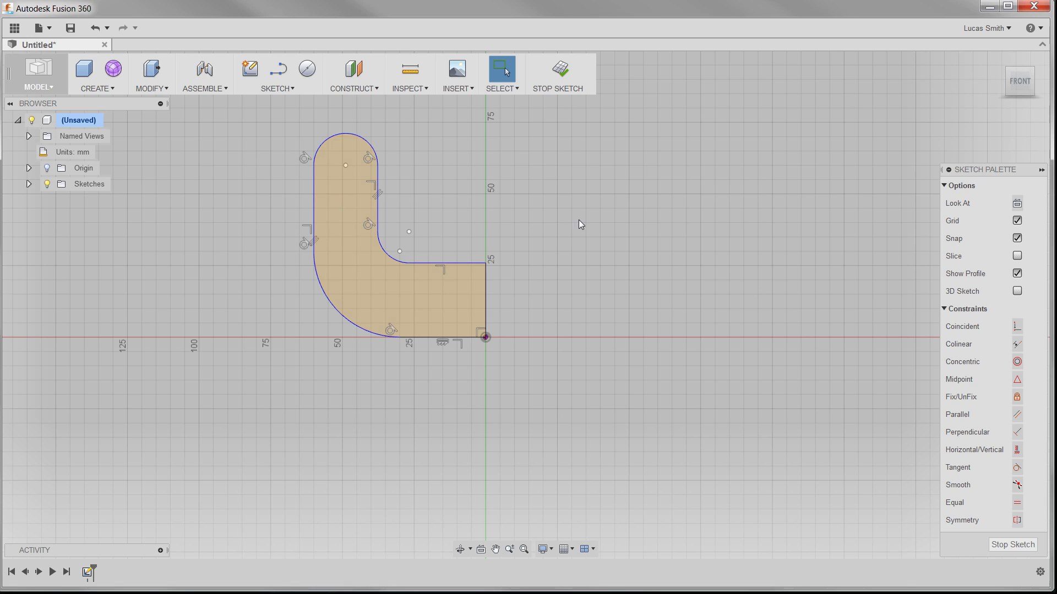
click(576, 416)
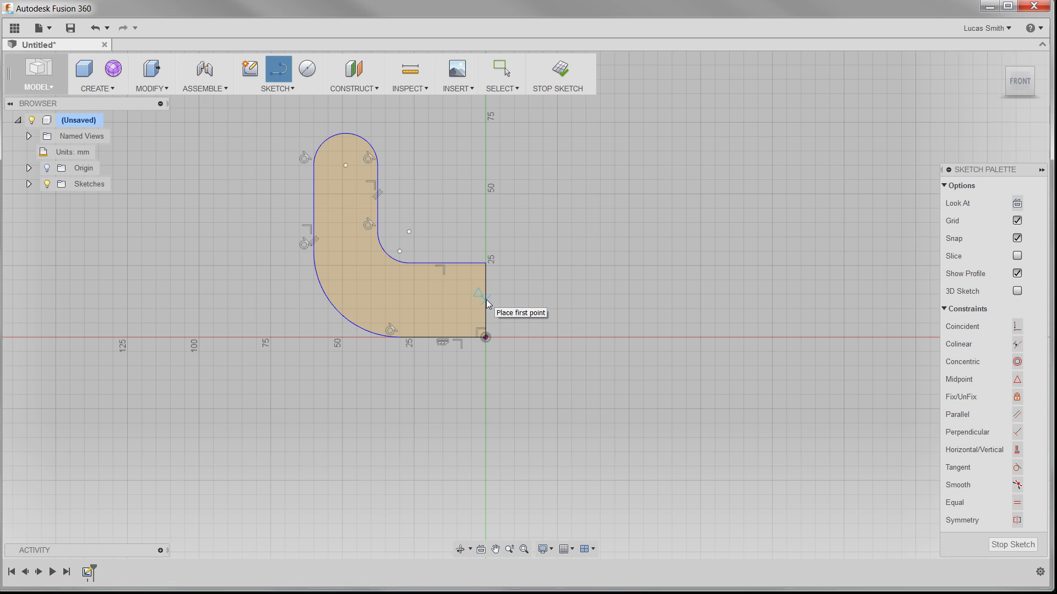
click(417, 297)
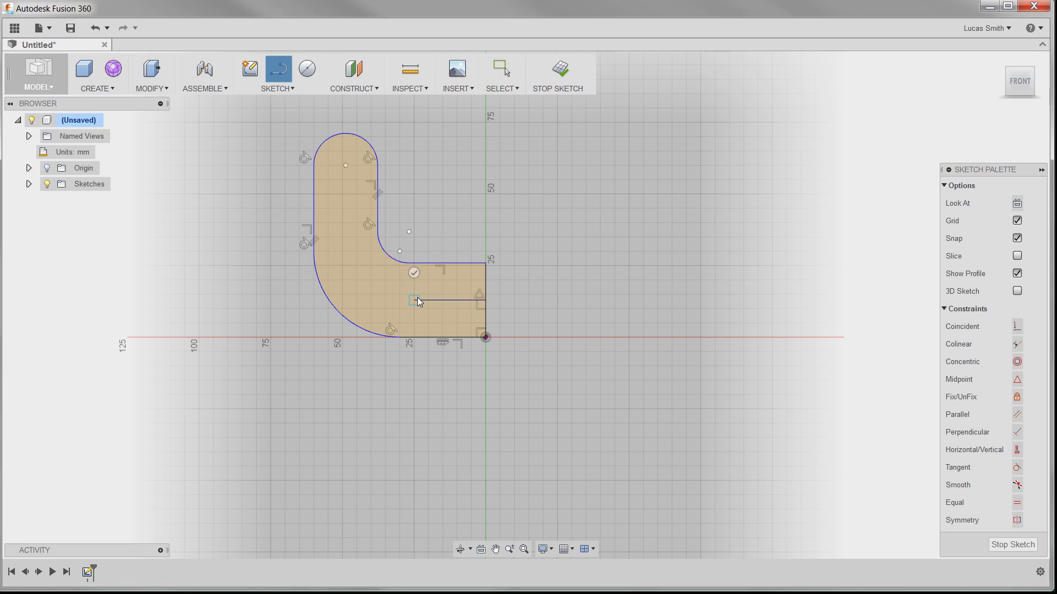
drag(417, 297, 355, 283)
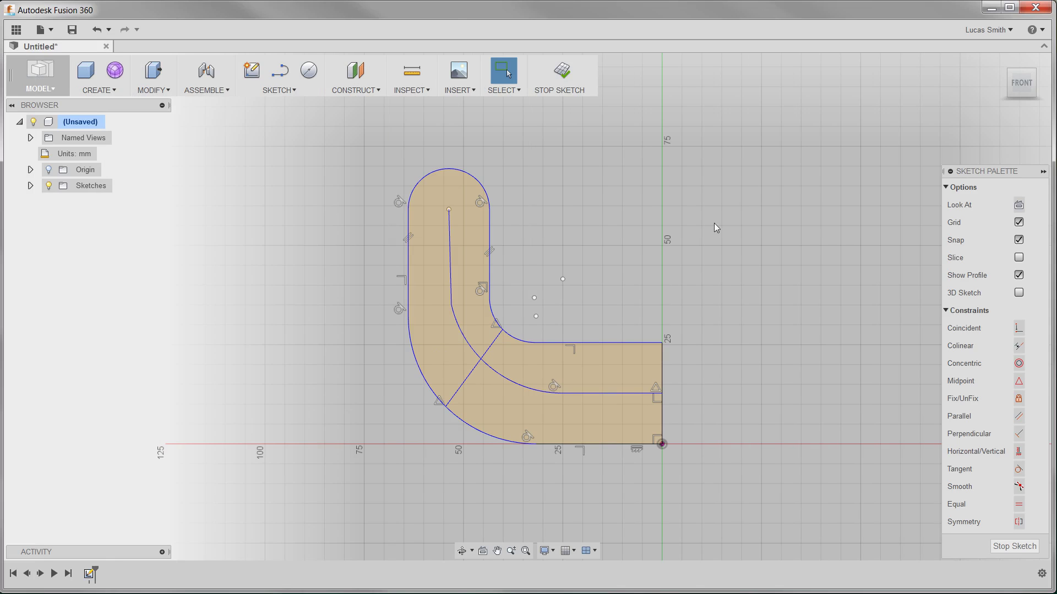
Draw four centre-diameter circles on the centreline, from the top arc centre around the bend
right_drag(715, 288, 651, 217)
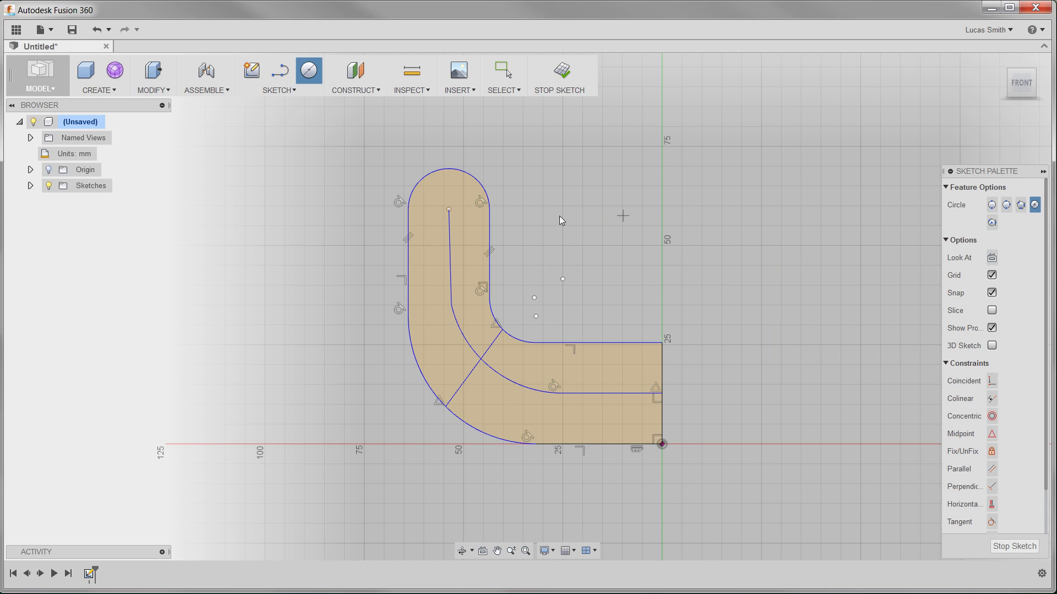
click(448, 210)
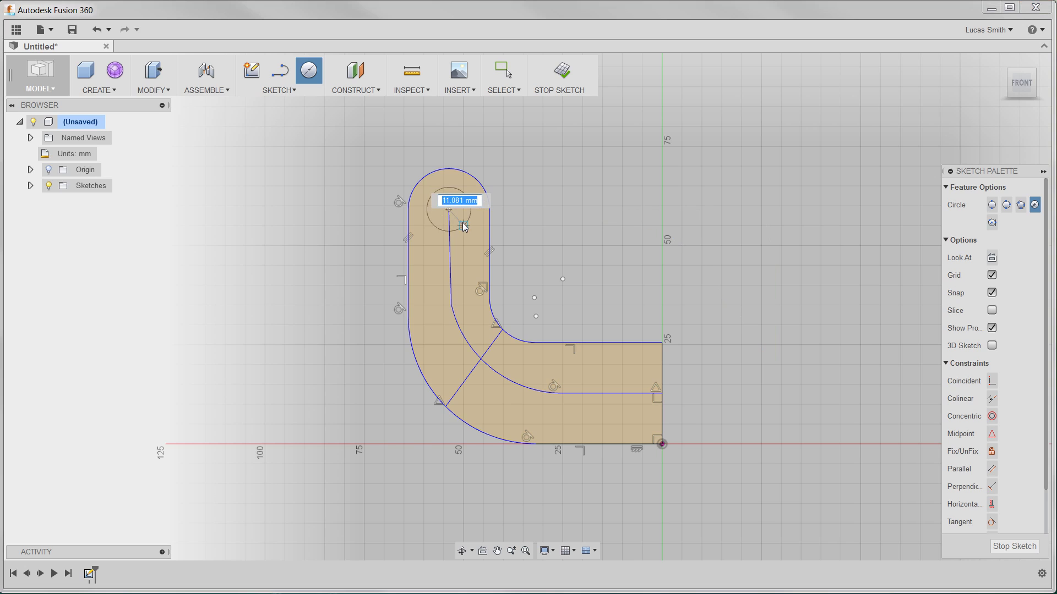
click(460, 219)
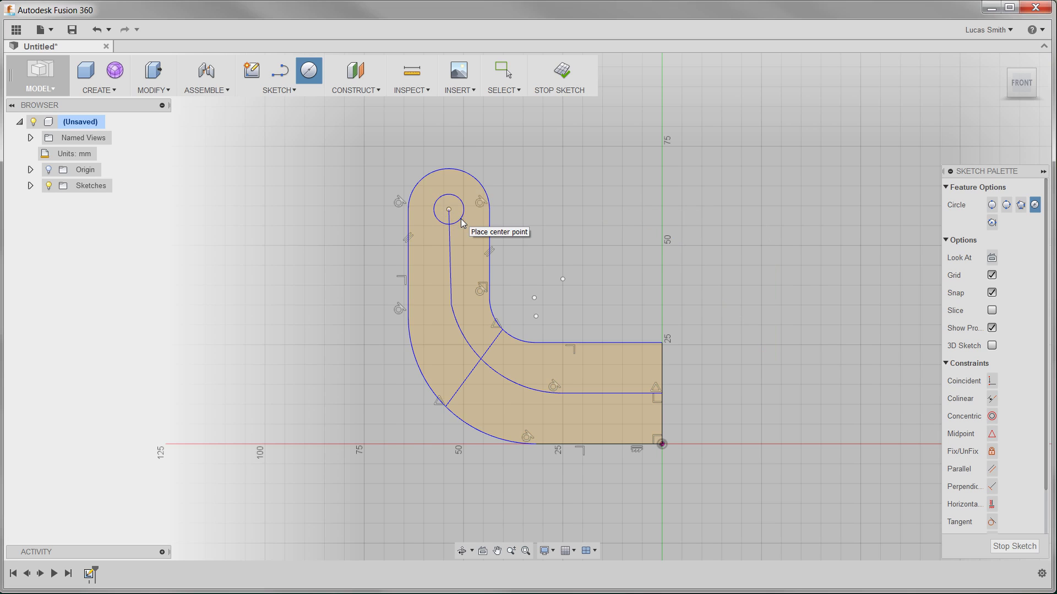
click(459, 327)
click(471, 325)
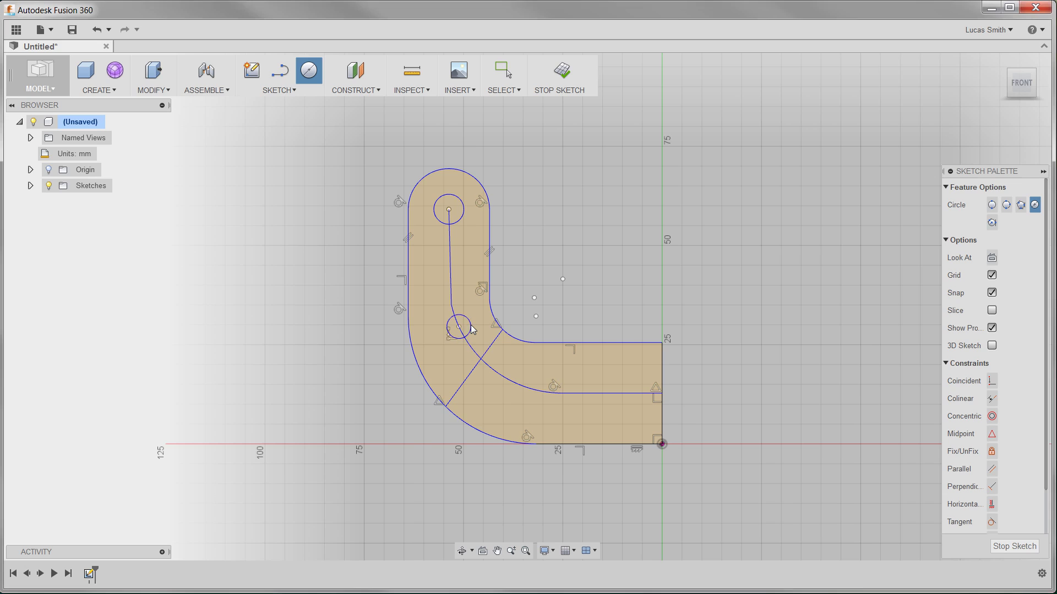
click(481, 360)
click(491, 361)
click(518, 383)
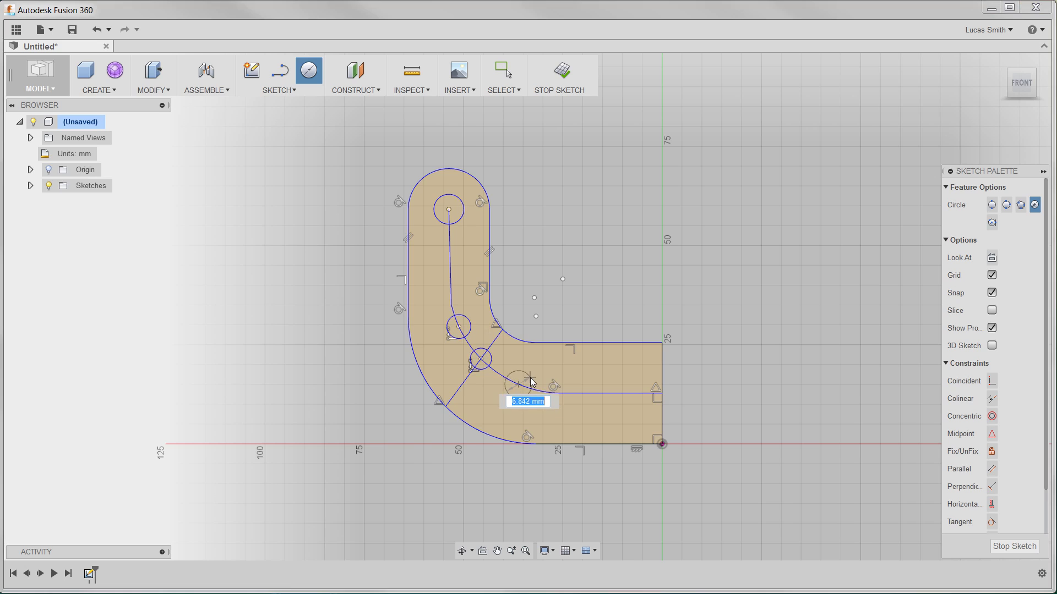
click(530, 378)
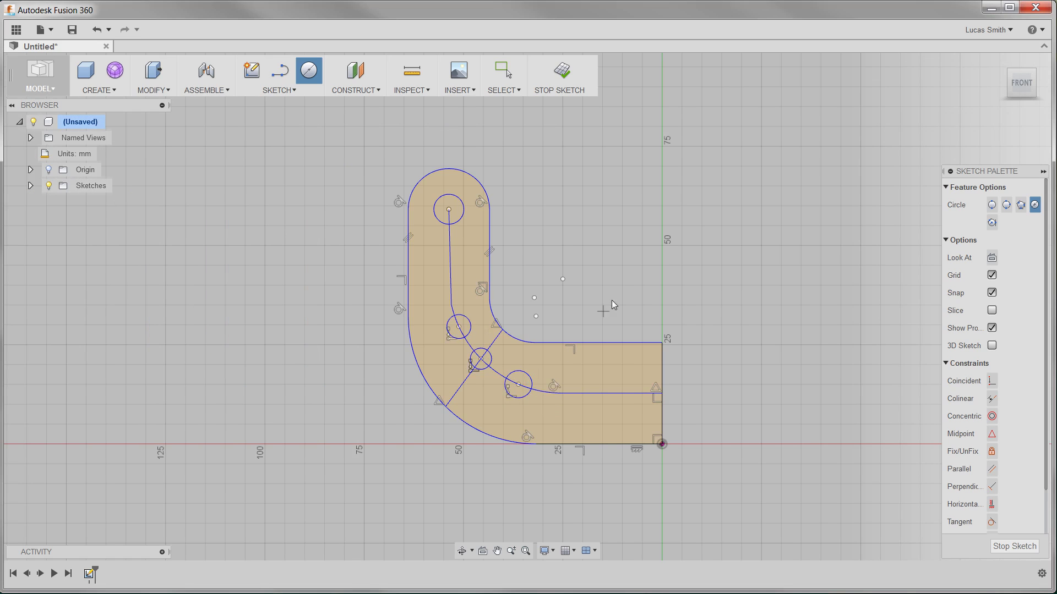
key(Escape)
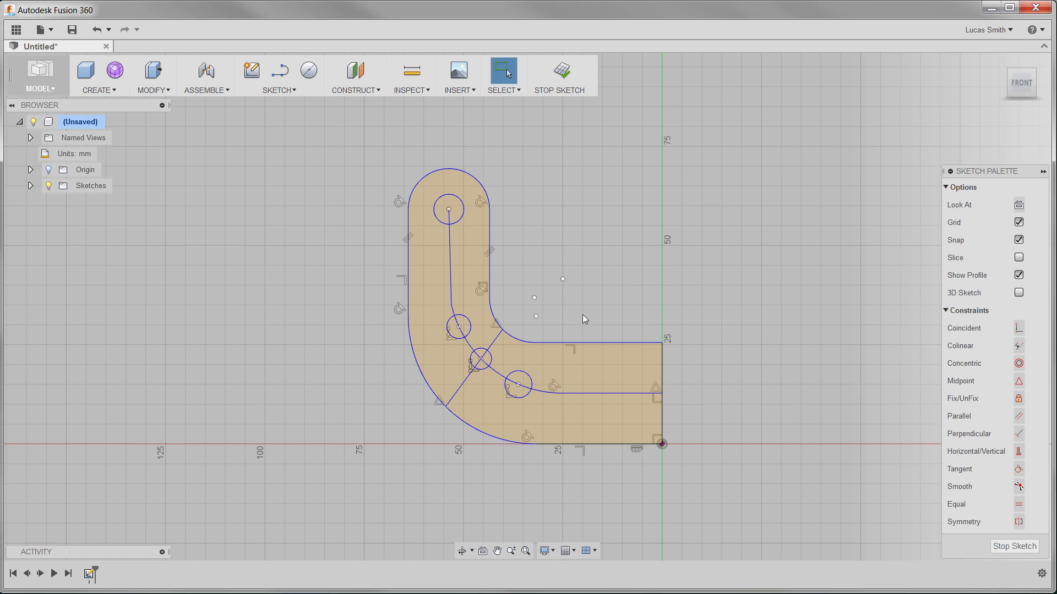
Select the lowest circle, clear it, and back out of a Coincident constraint
click(530, 379)
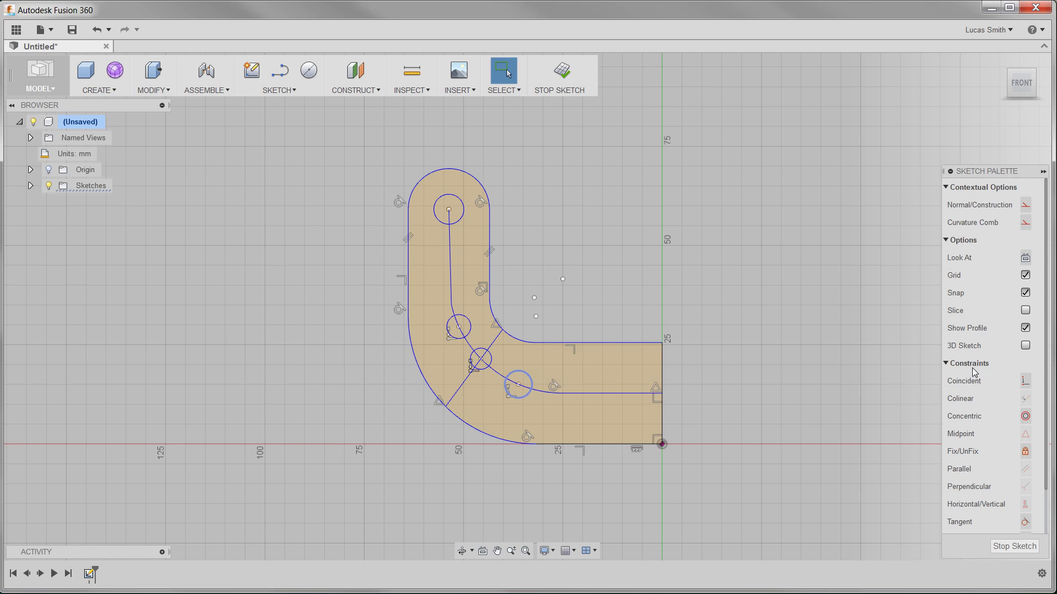
click(878, 372)
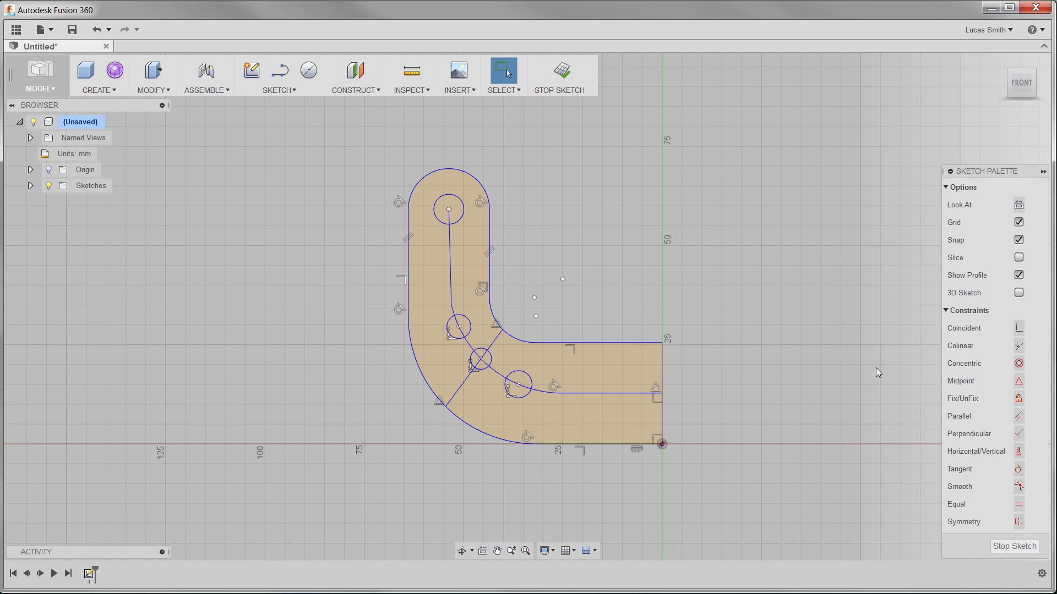
click(1018, 329)
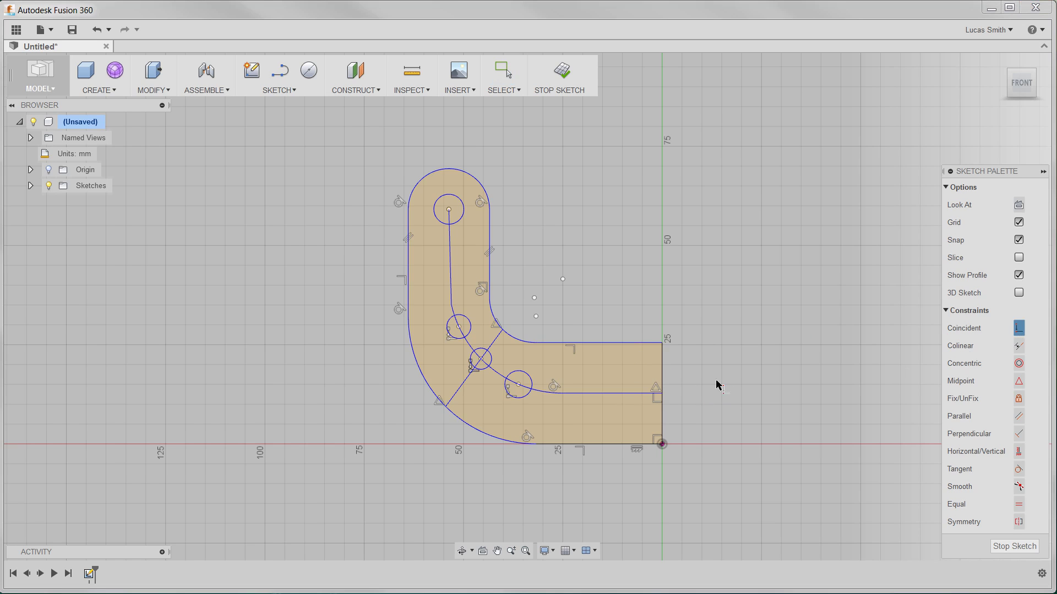
key(Escape)
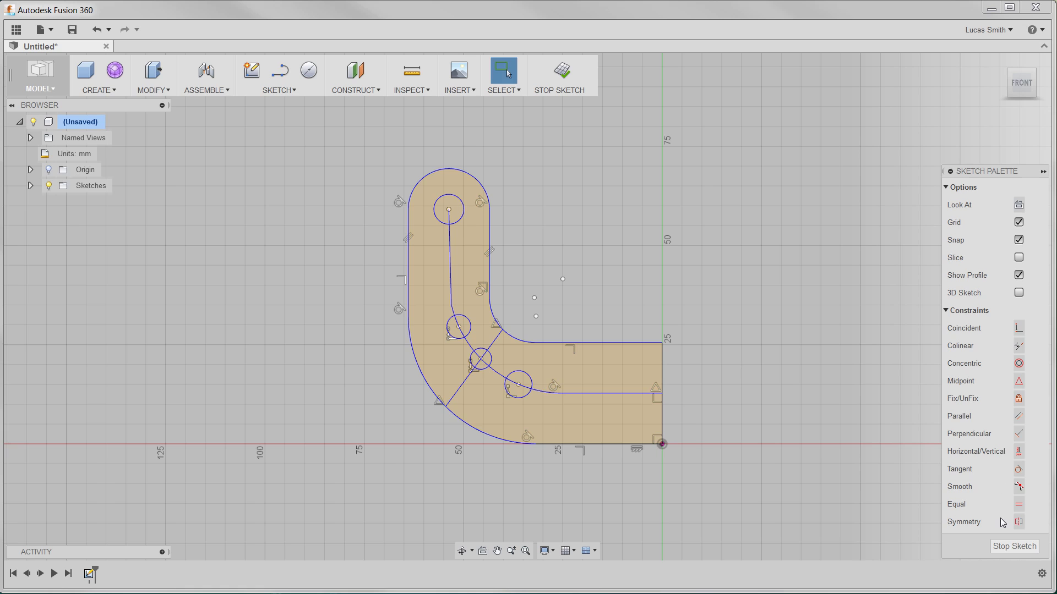
Make the inner curve tangent to the top edge and the centreline arc tangent to its line
click(1019, 470)
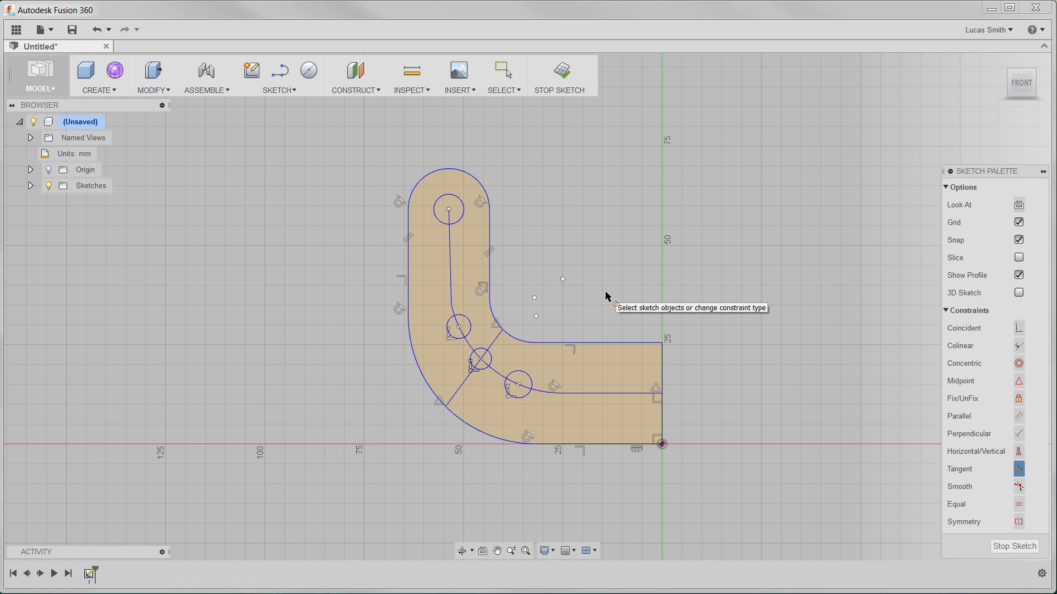
click(513, 341)
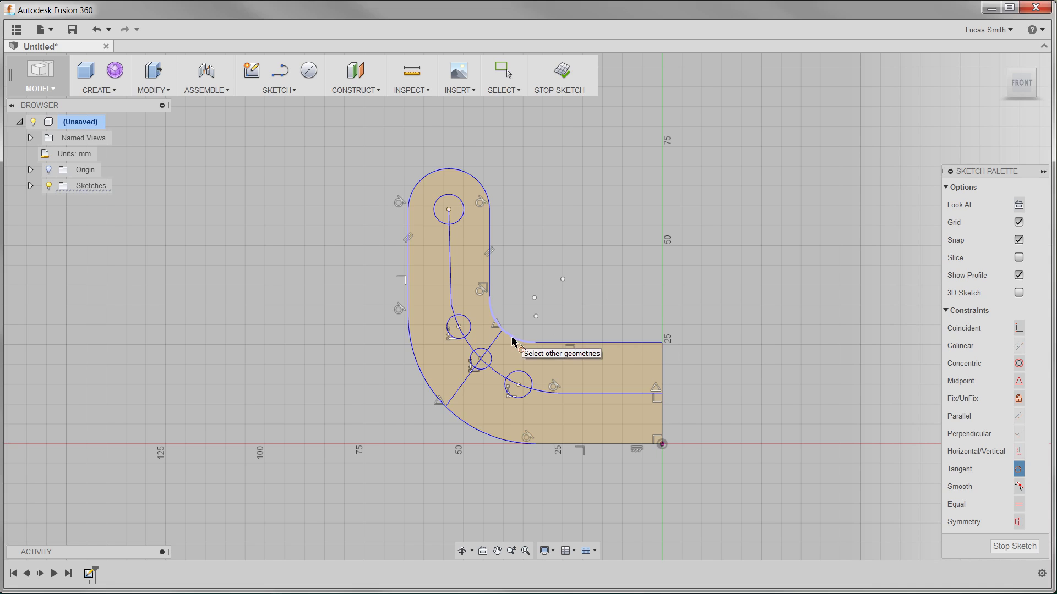
click(559, 345)
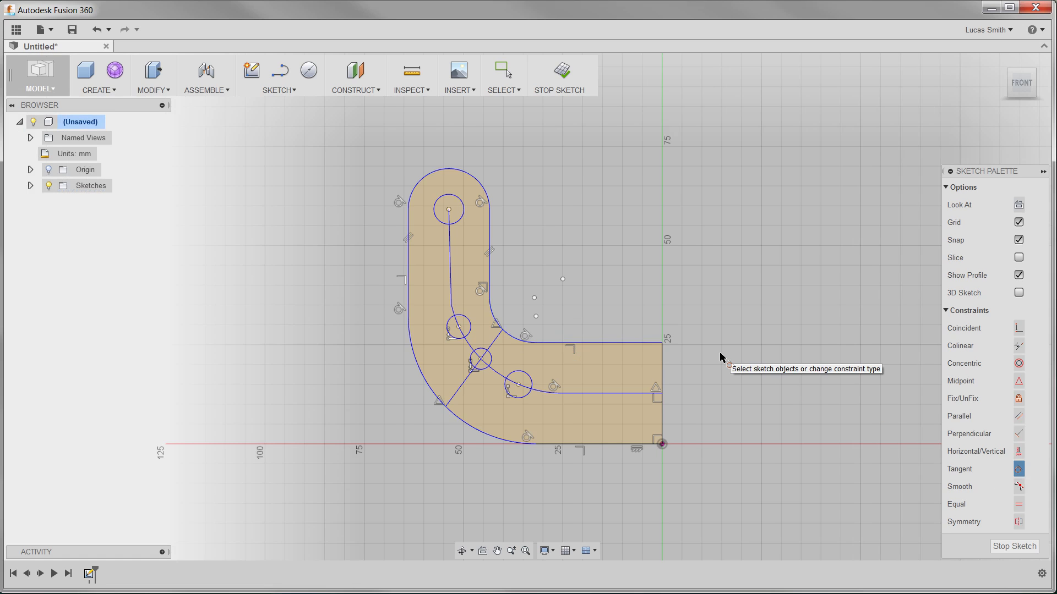
click(469, 348)
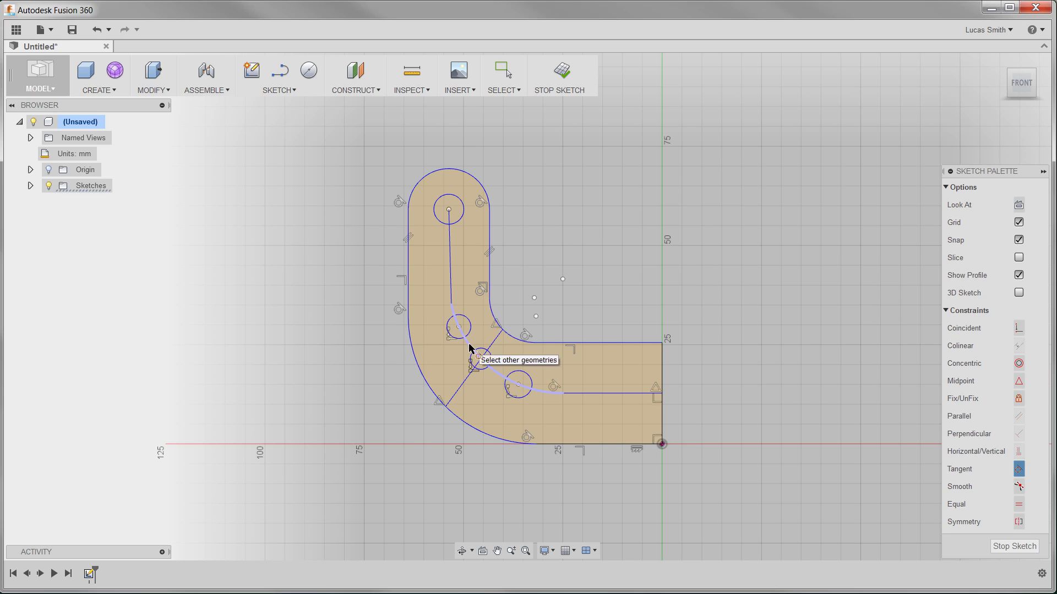
click(456, 282)
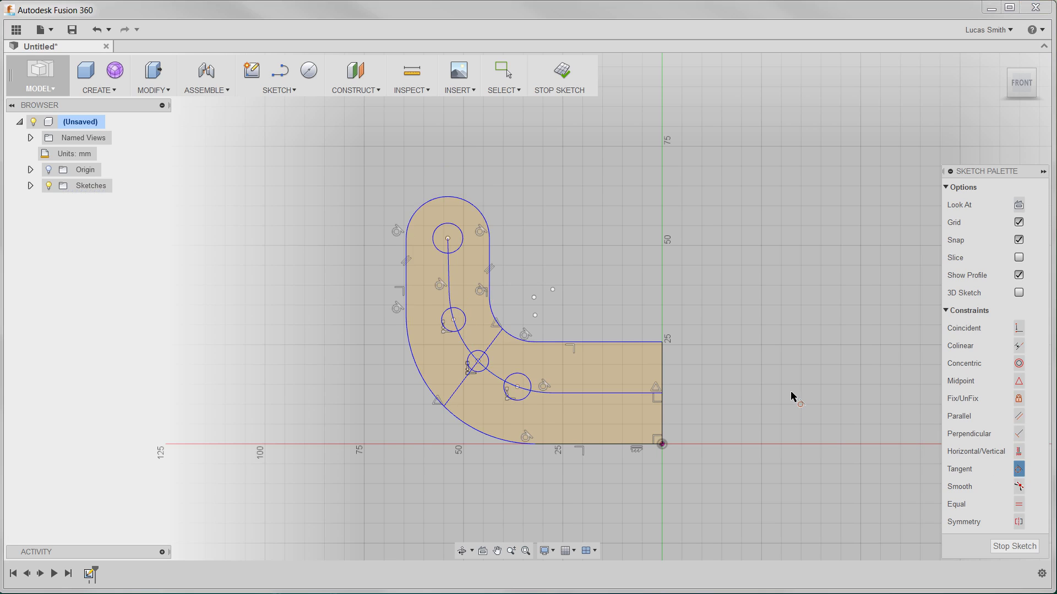
key(Escape)
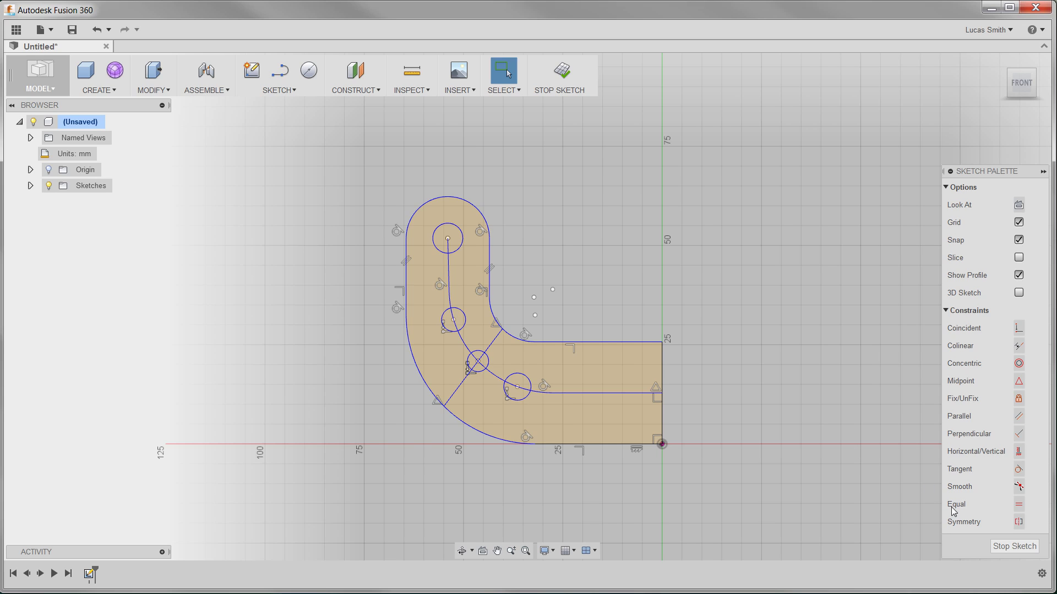
Equalize the top and bottom edges with the lower centreline run, and the upright edges with the centre segment
click(1019, 505)
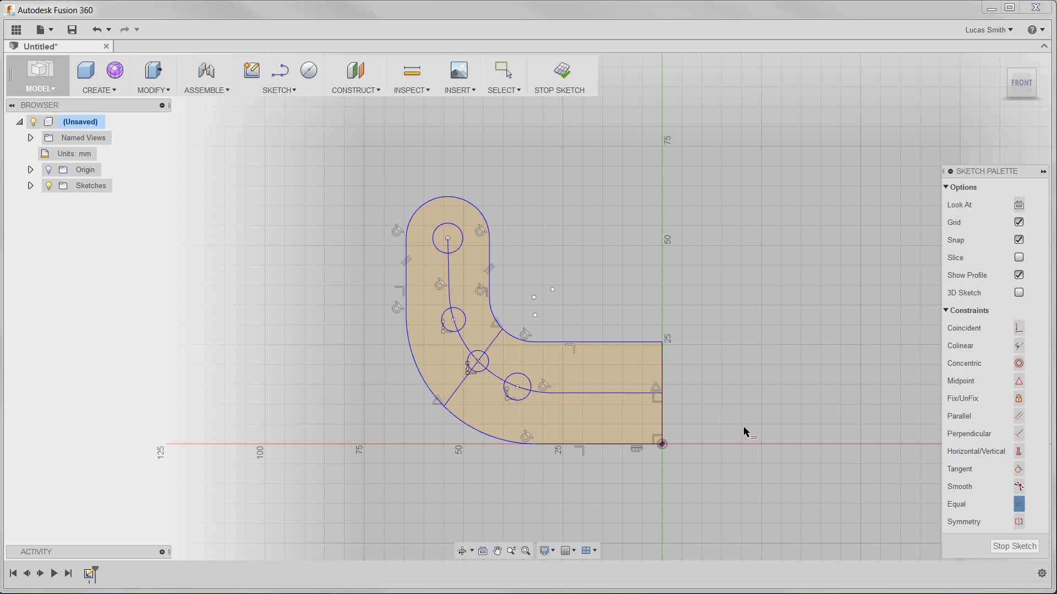
click(597, 346)
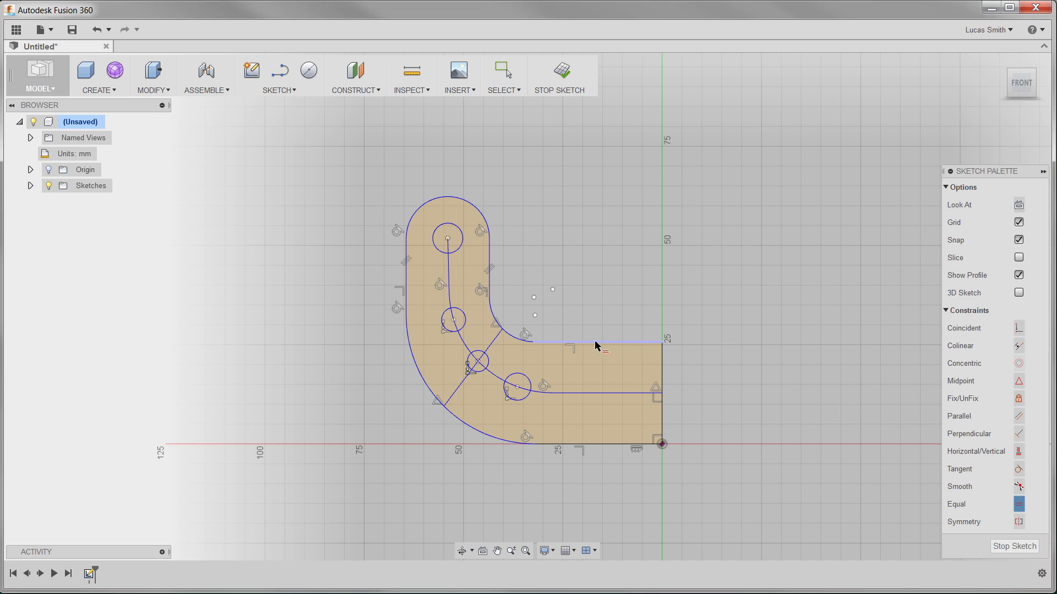
click(595, 393)
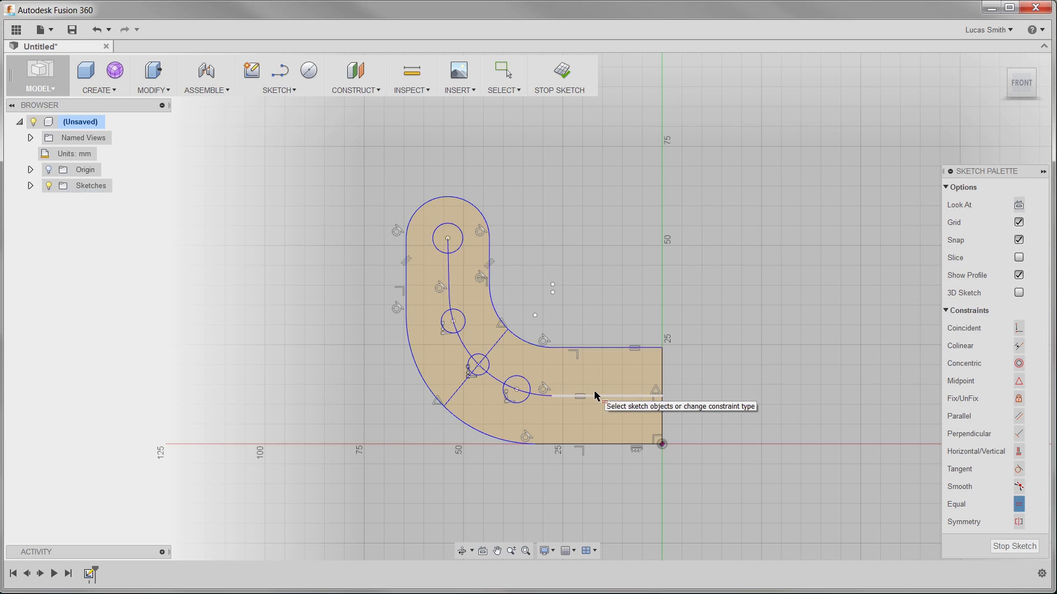
click(594, 441)
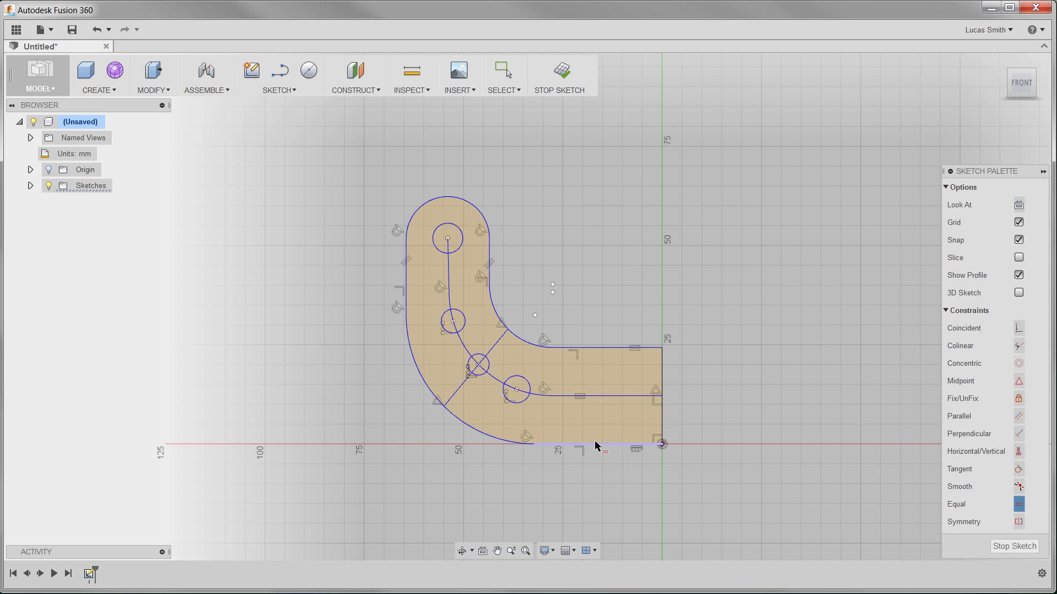
click(594, 394)
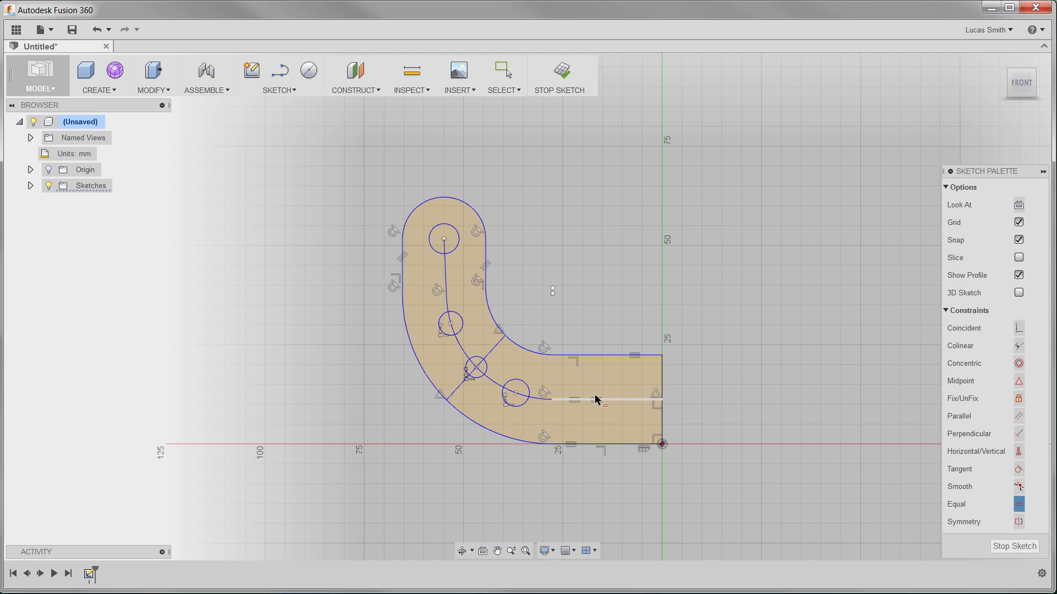
click(485, 270)
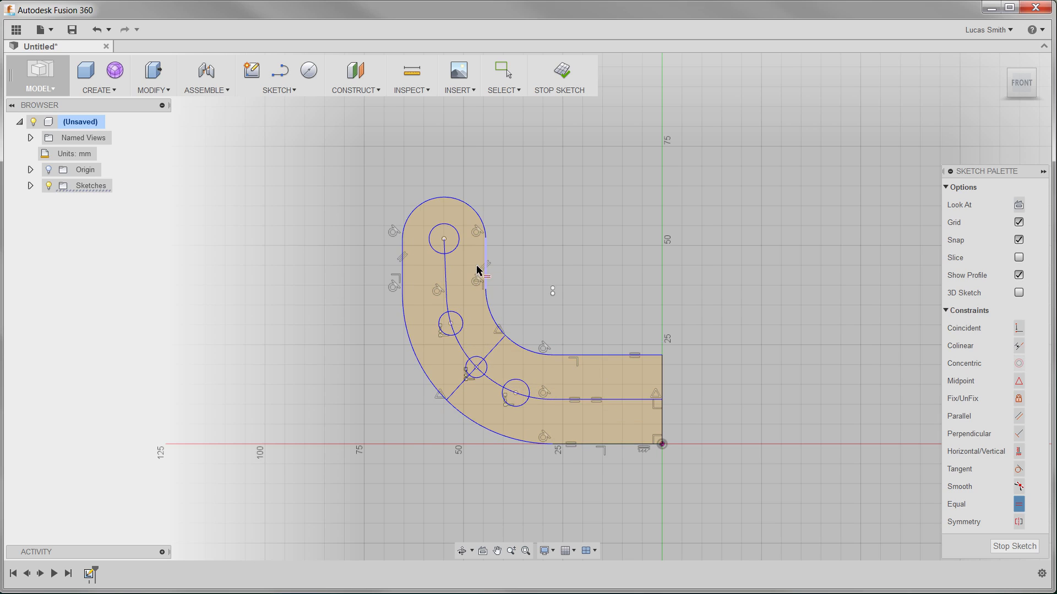
click(445, 269)
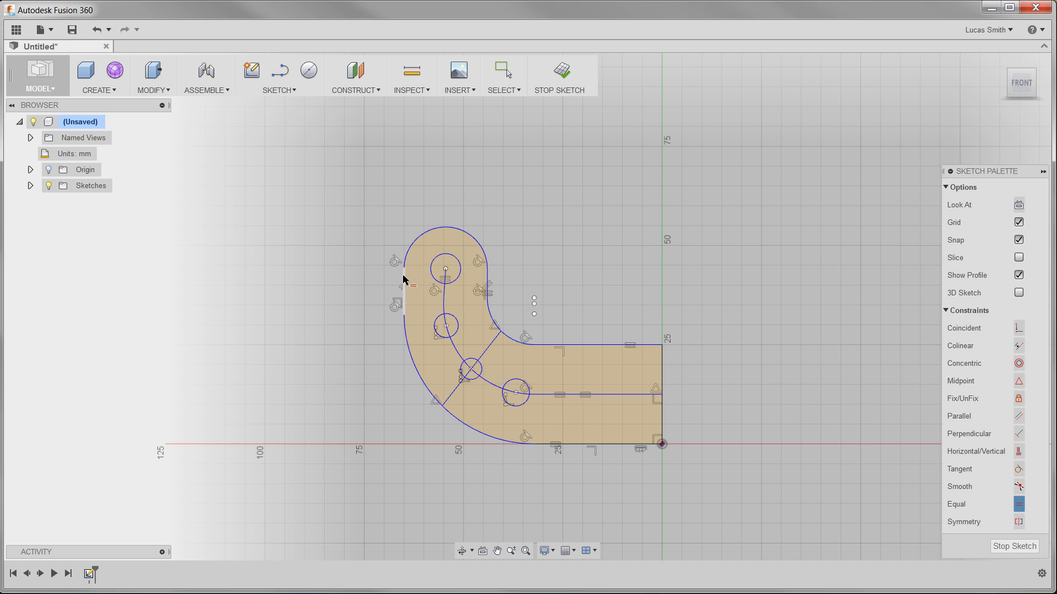
click(403, 280)
click(443, 289)
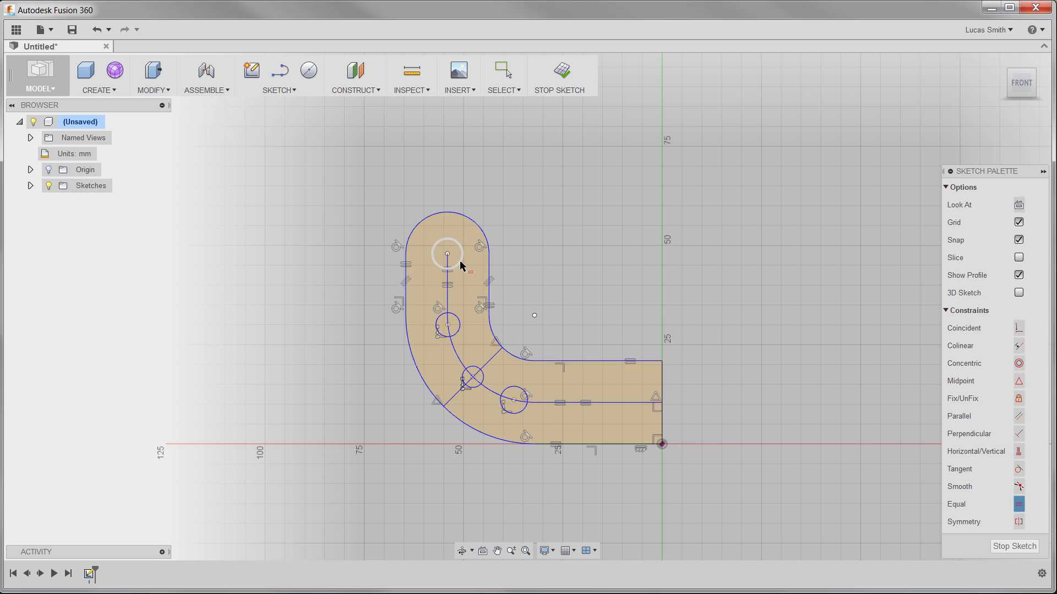
Chain Equal constraints from the top circle down so all four circles match in size
click(460, 265)
click(462, 330)
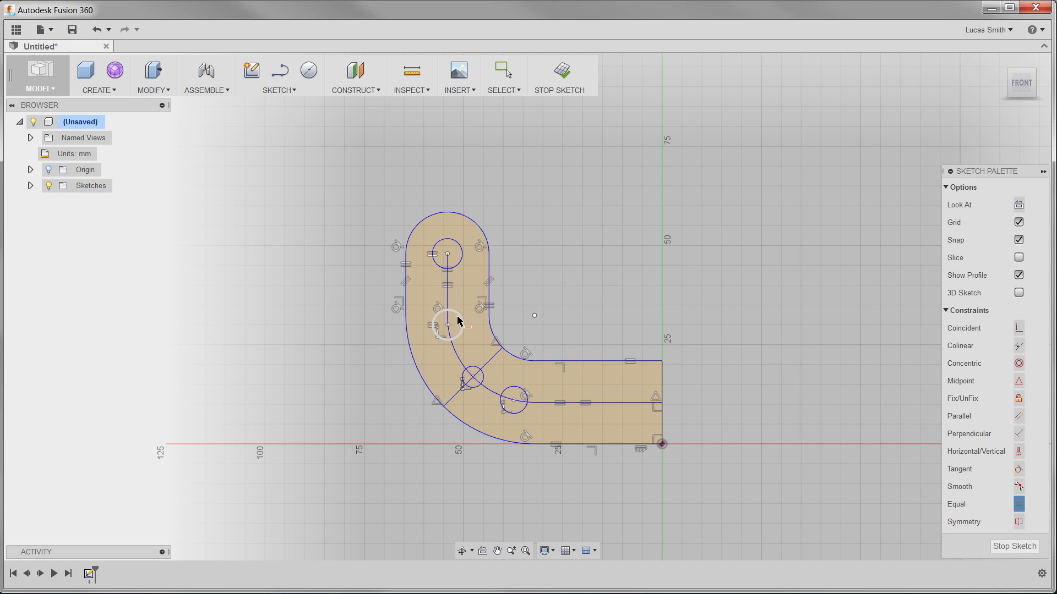
click(458, 333)
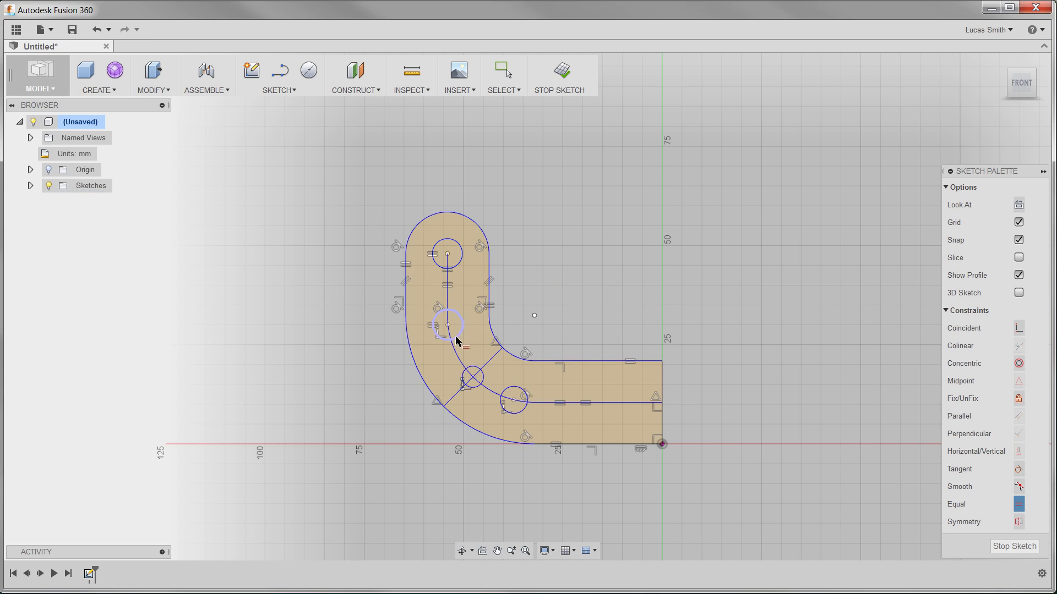
click(474, 373)
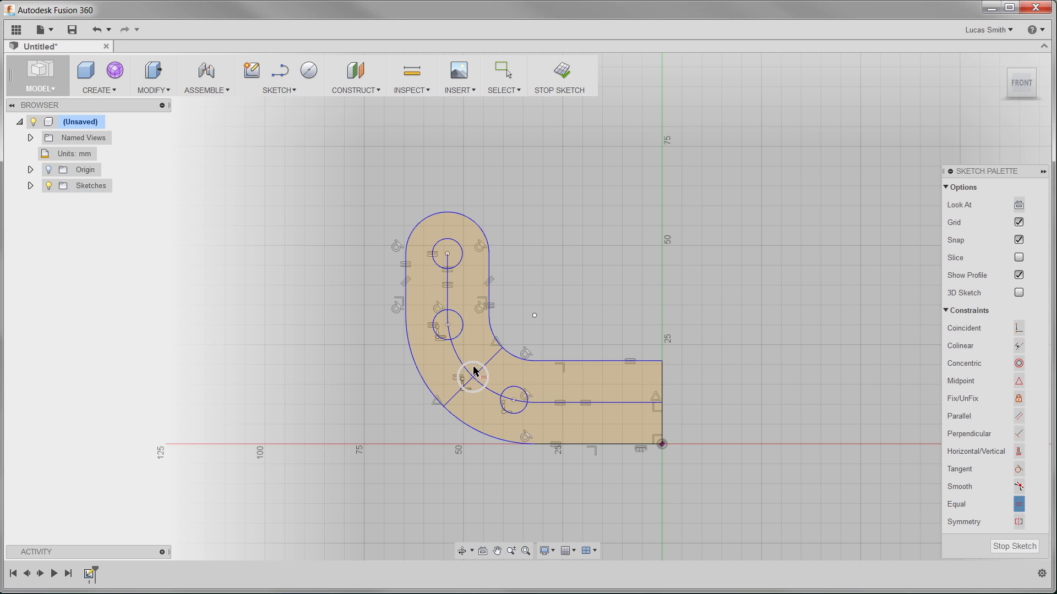
click(479, 364)
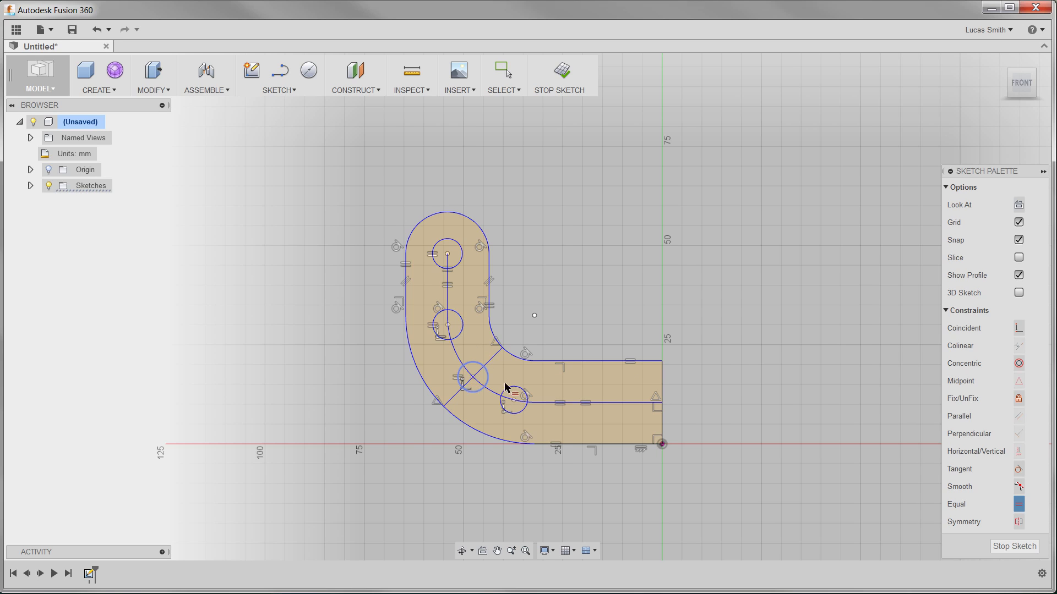
click(507, 392)
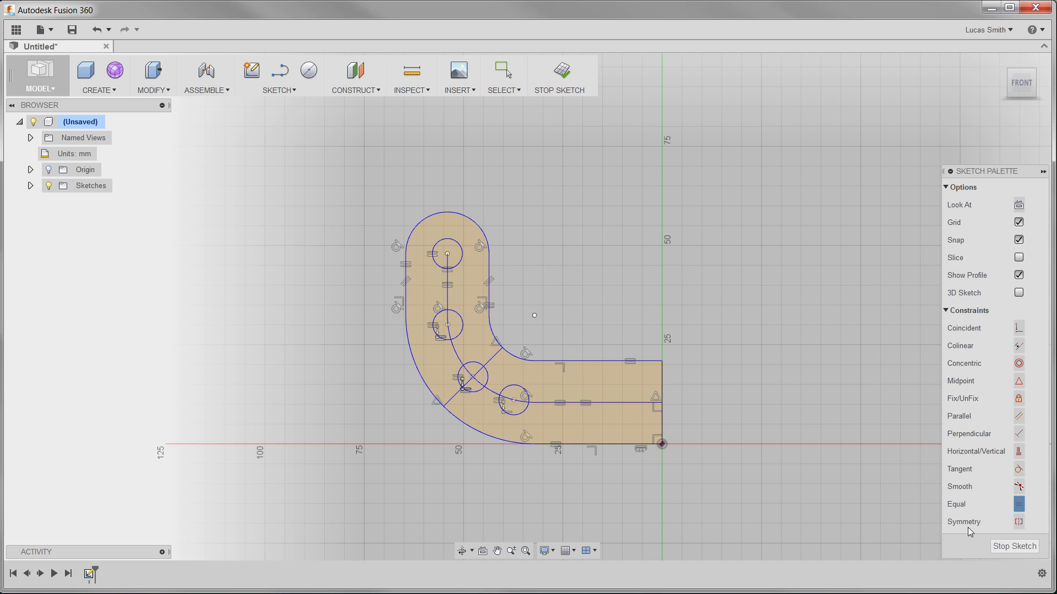
Constrain the lower-right circle symmetric to the middle-left circle about the diagonal bend line
click(1019, 522)
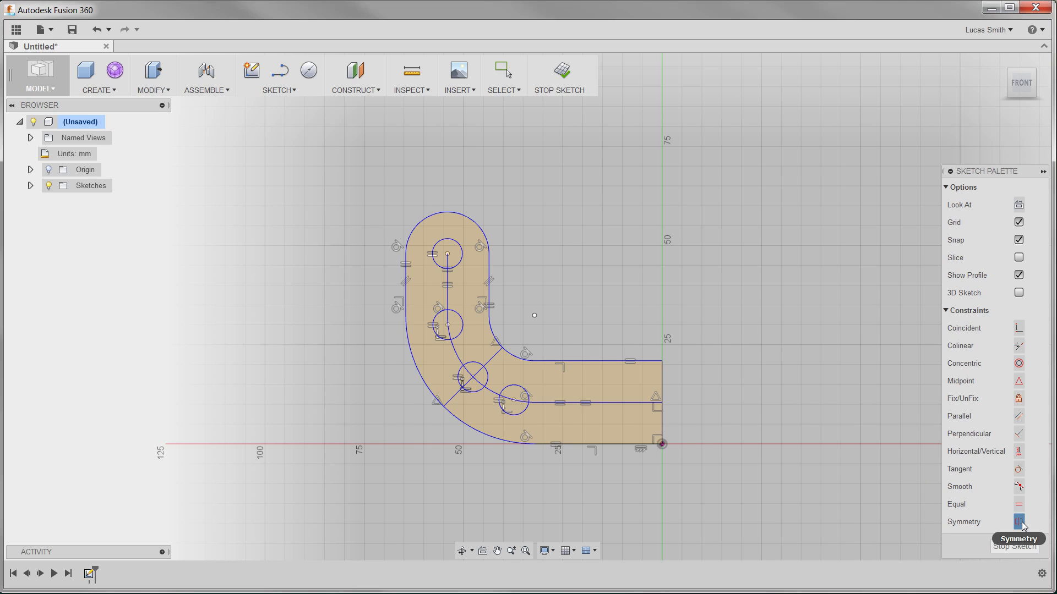
click(1021, 524)
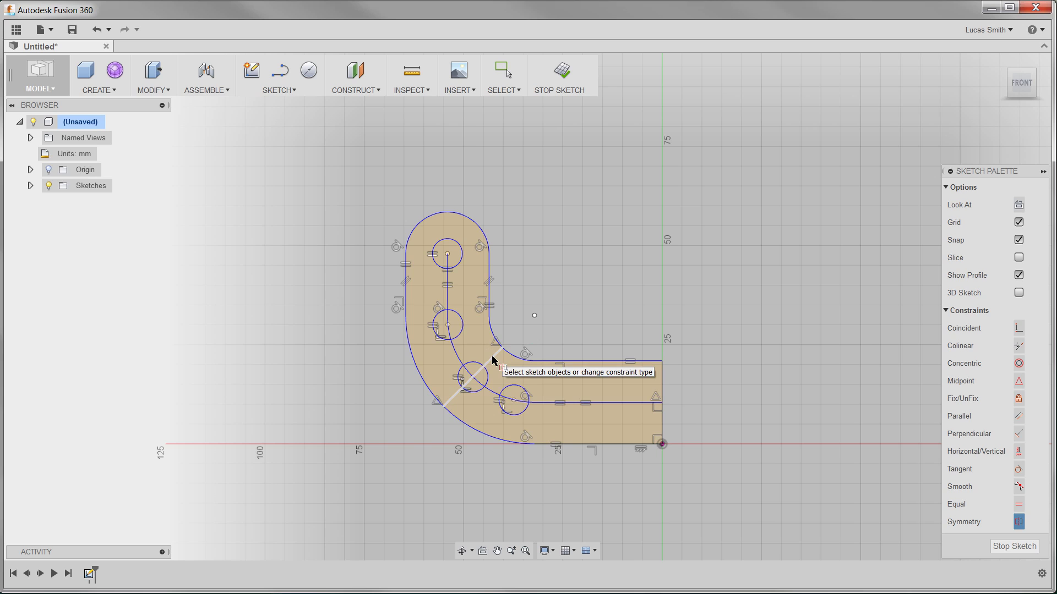
click(460, 333)
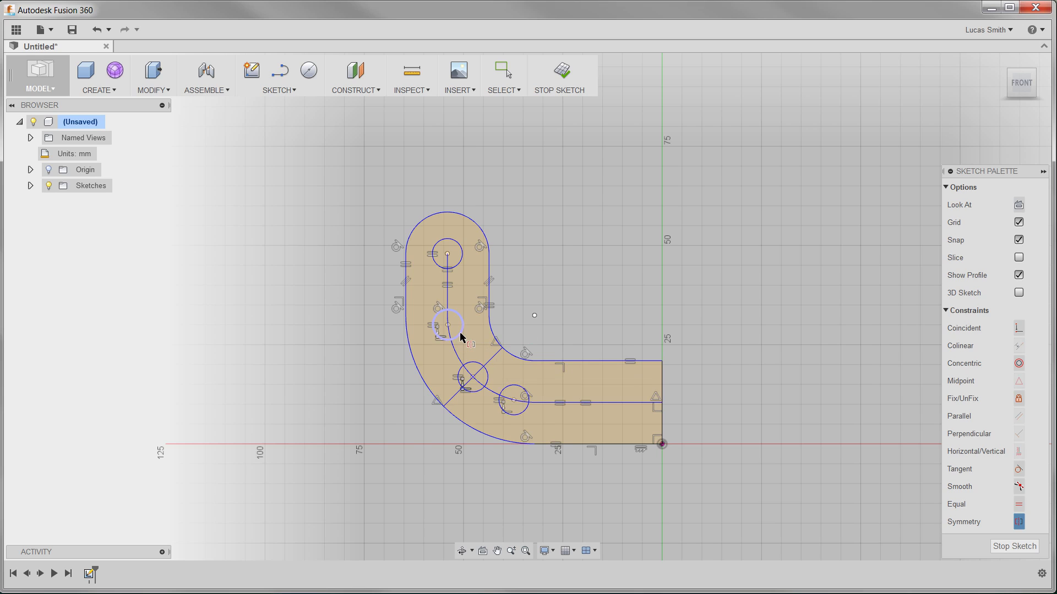
click(511, 390)
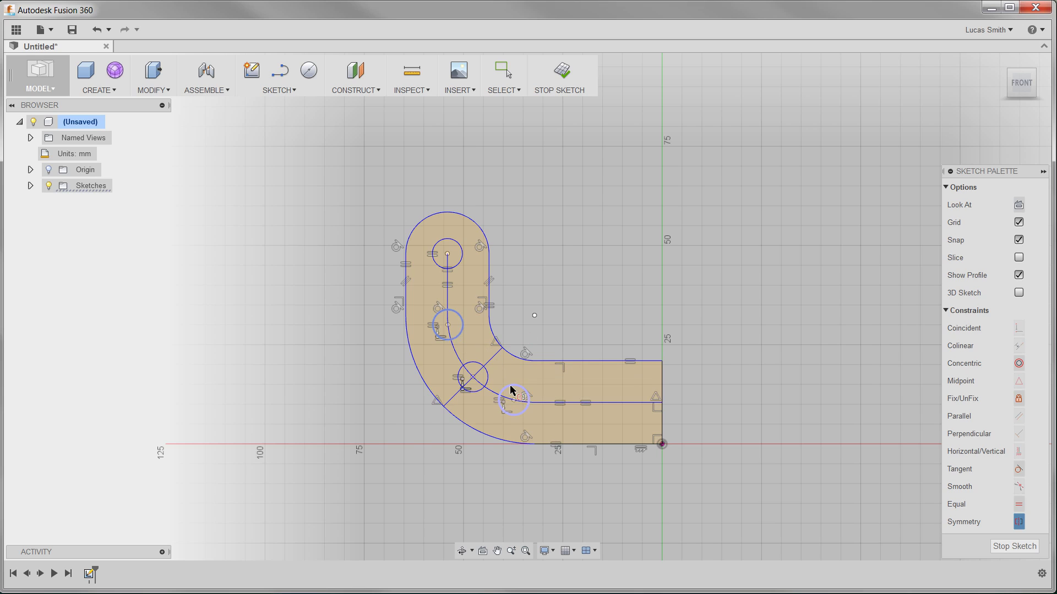
click(490, 361)
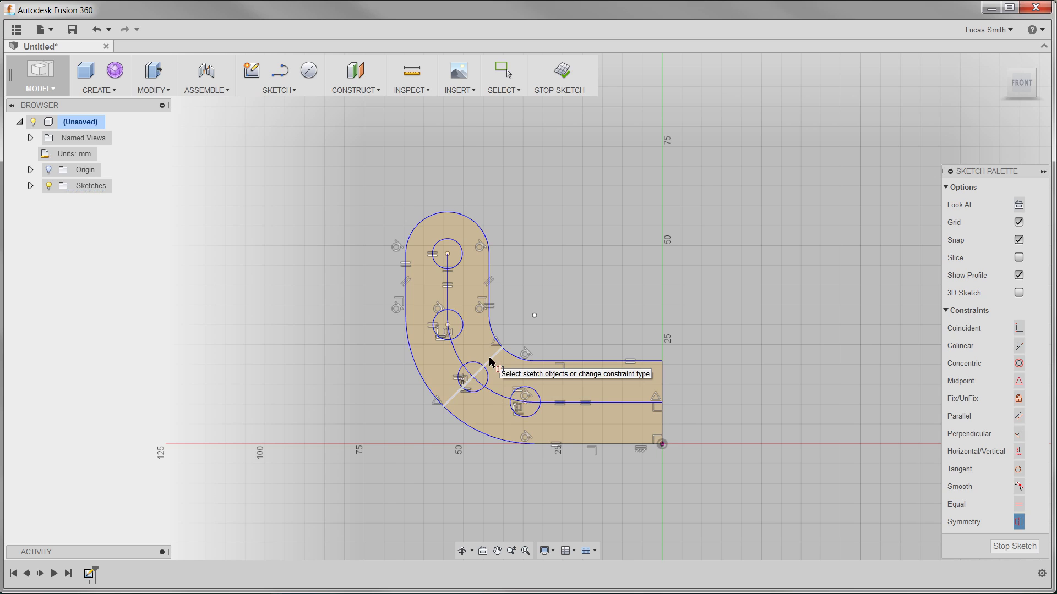
End Symmetry and start the Sketch Dimension tool from the marking menu
key(Escape)
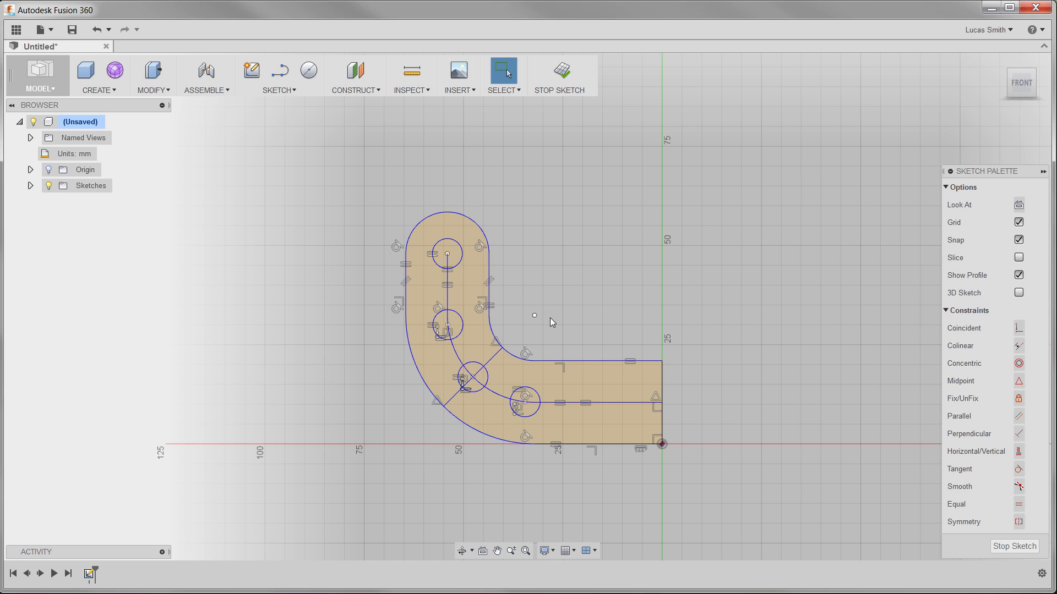
click(297, 90)
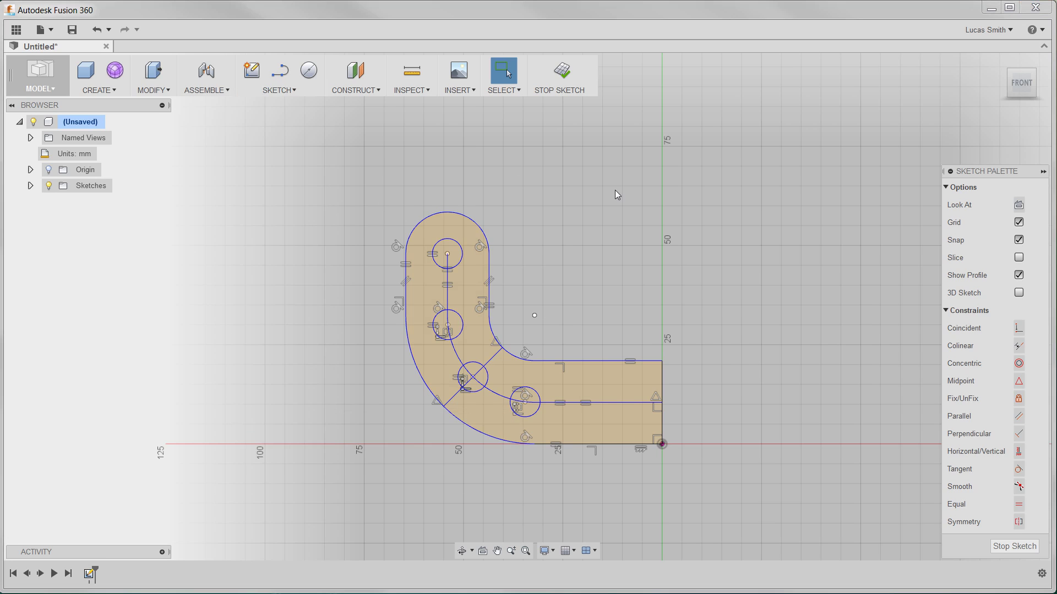
right_click(618, 224)
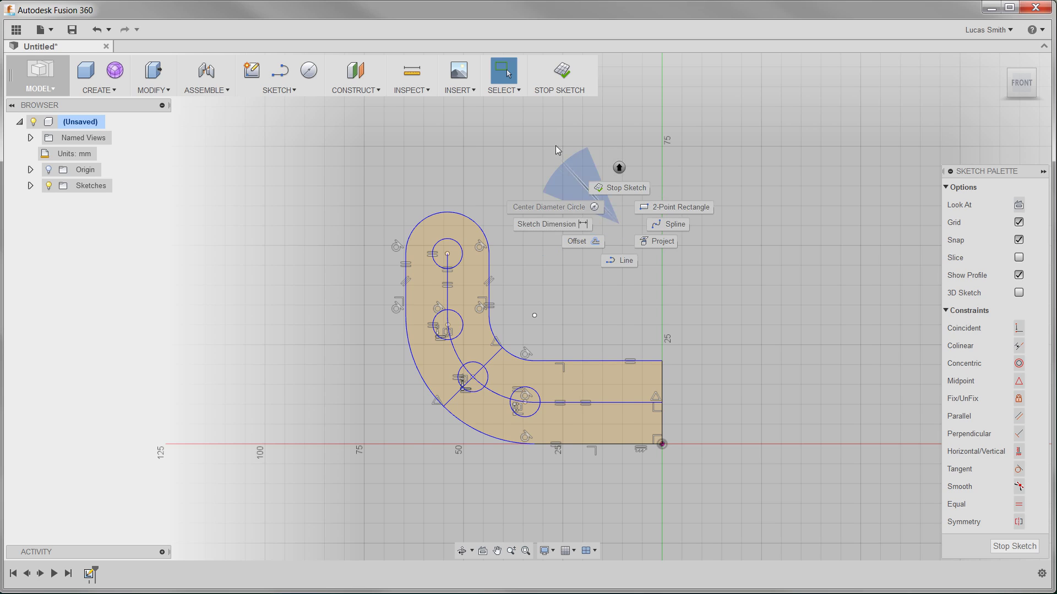
click(556, 128)
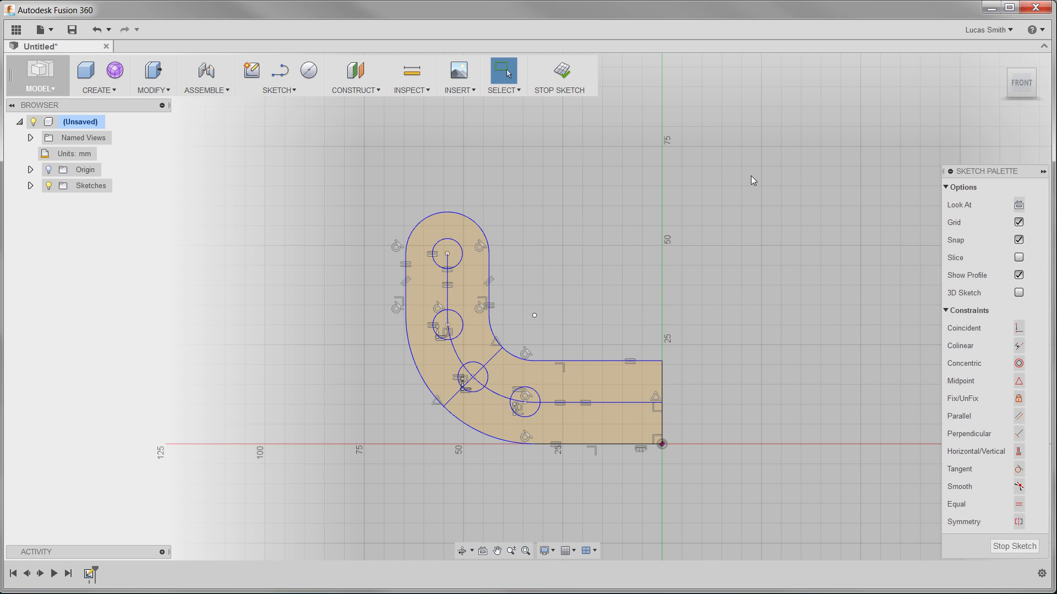
right_drag(626, 321, 581, 321)
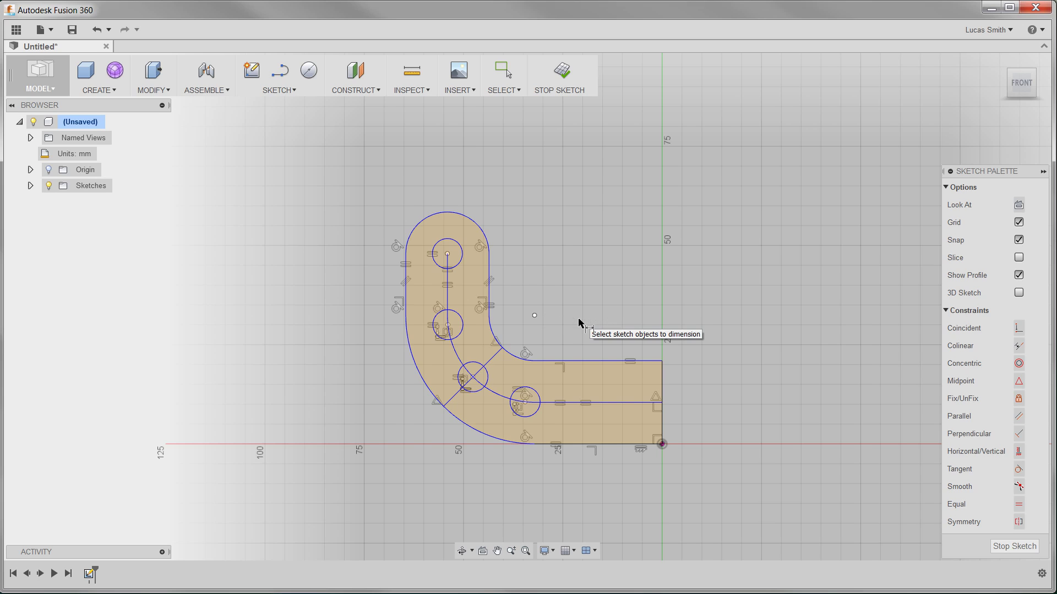
Dimension the top circle to Ø6.35 mm and the outer bend arc to R27 mm
click(461, 251)
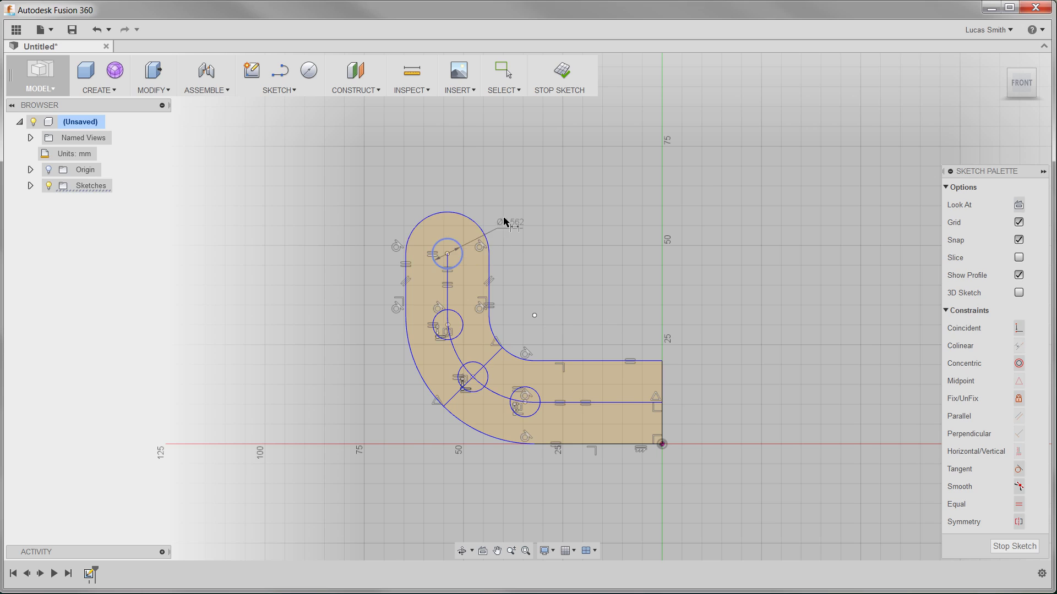
click(516, 196)
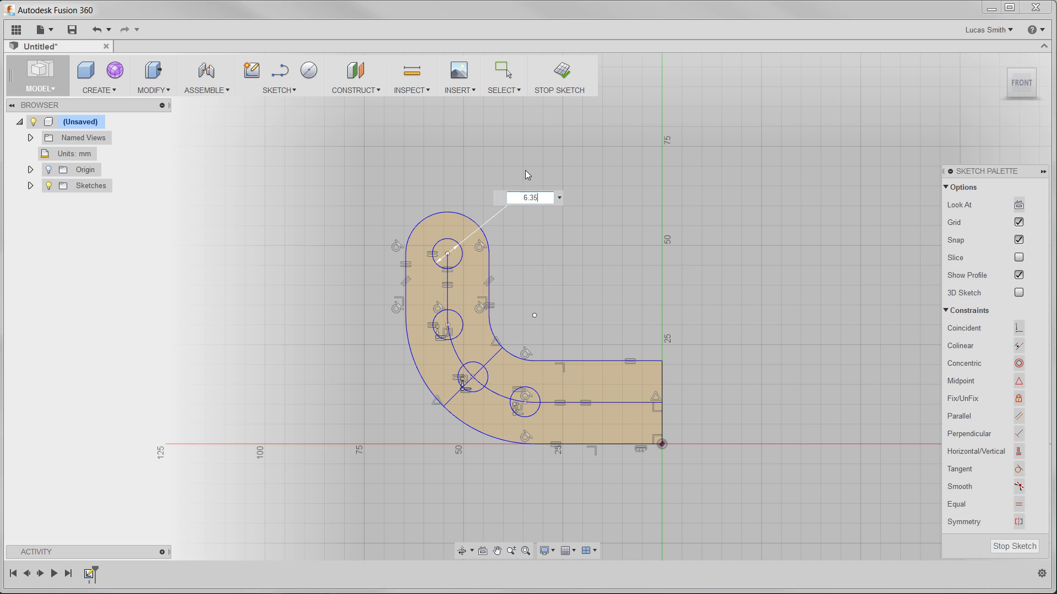
text(6.35)
key(Return)
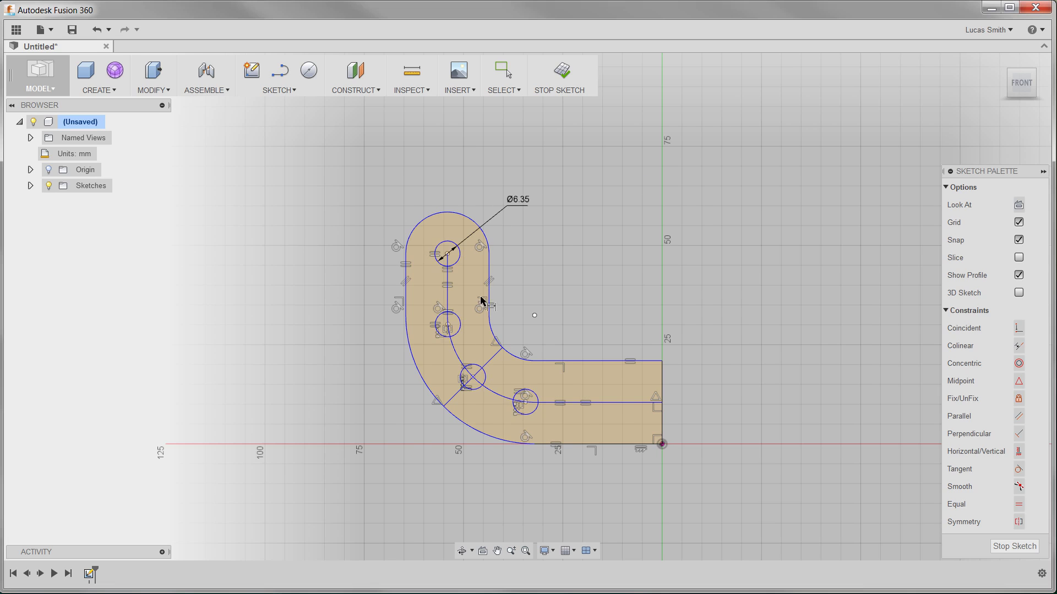
click(425, 384)
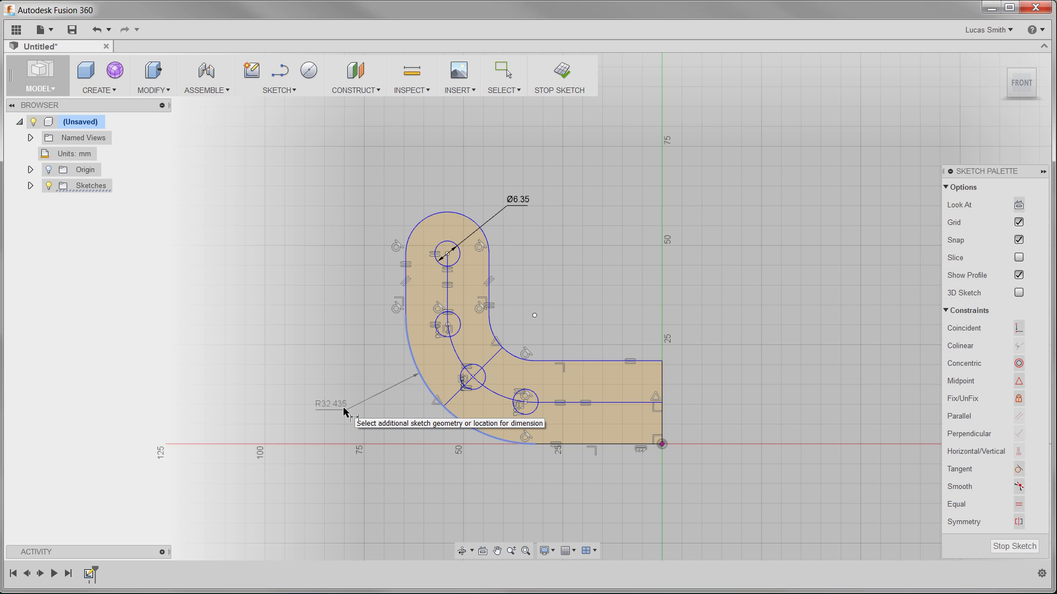
click(343, 408)
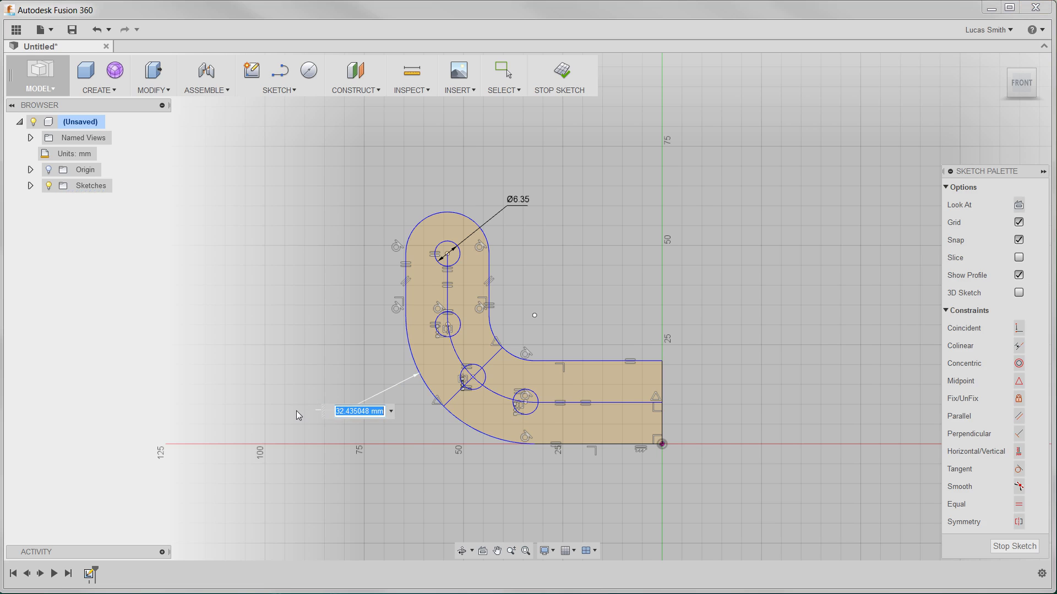
text(27)
key(Return)
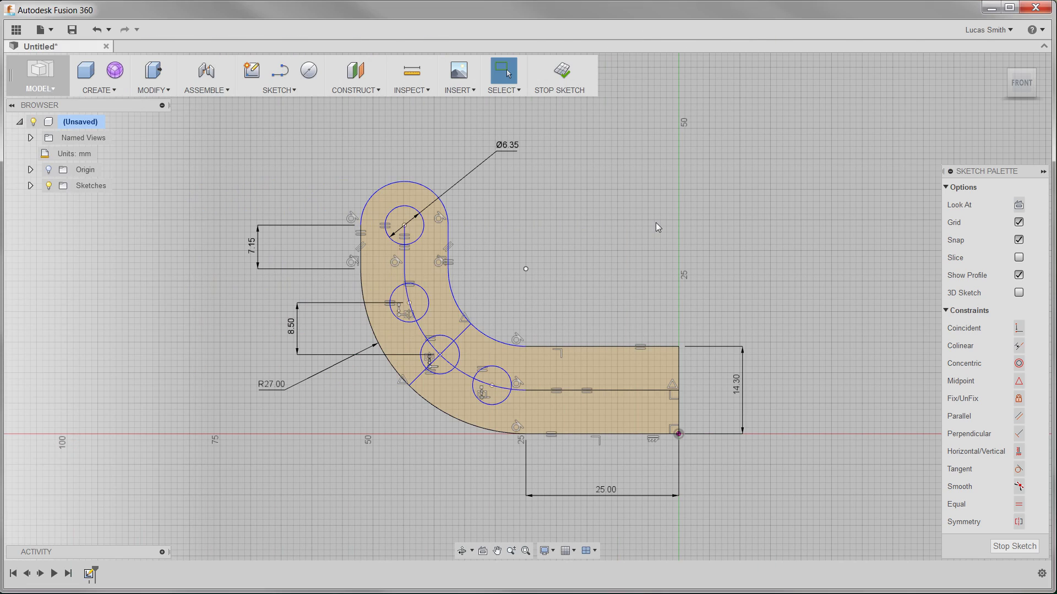
mouse_move(655, 222)
shift+middle_down()
mouse_move(556, 191)
mouse_move(573, 226)
mouse_move(548, 240)
mouse_move(595, 237)
shift+middle_up()
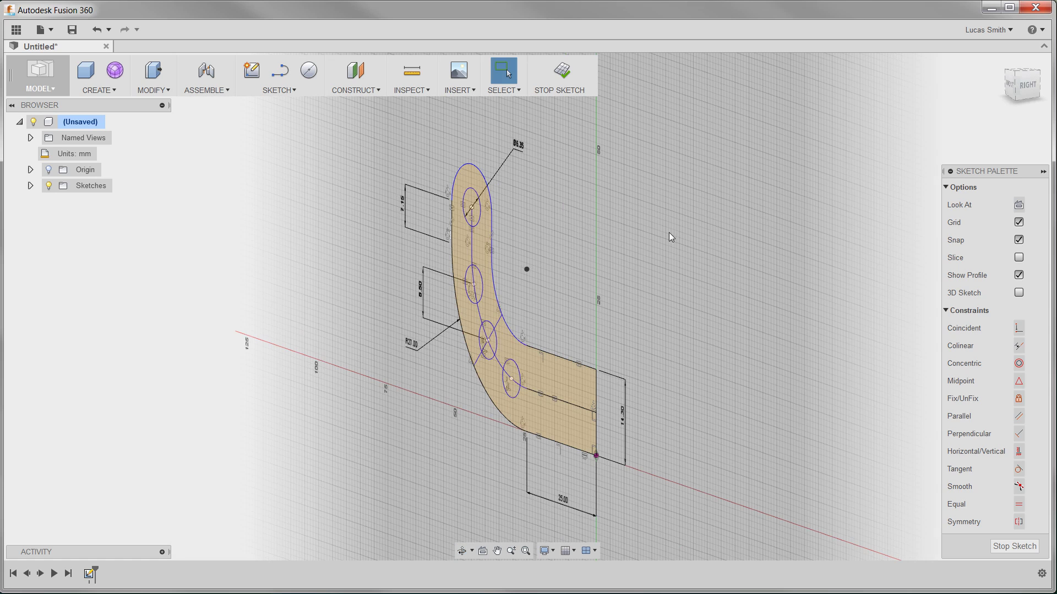
click(1018, 210)
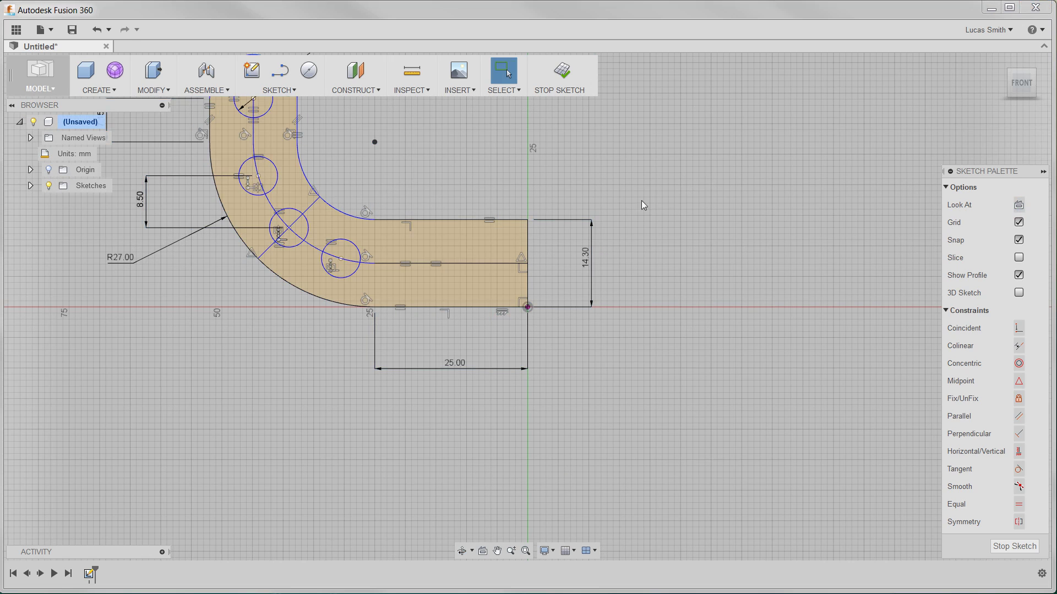
middle_drag(638, 202, 771, 338)
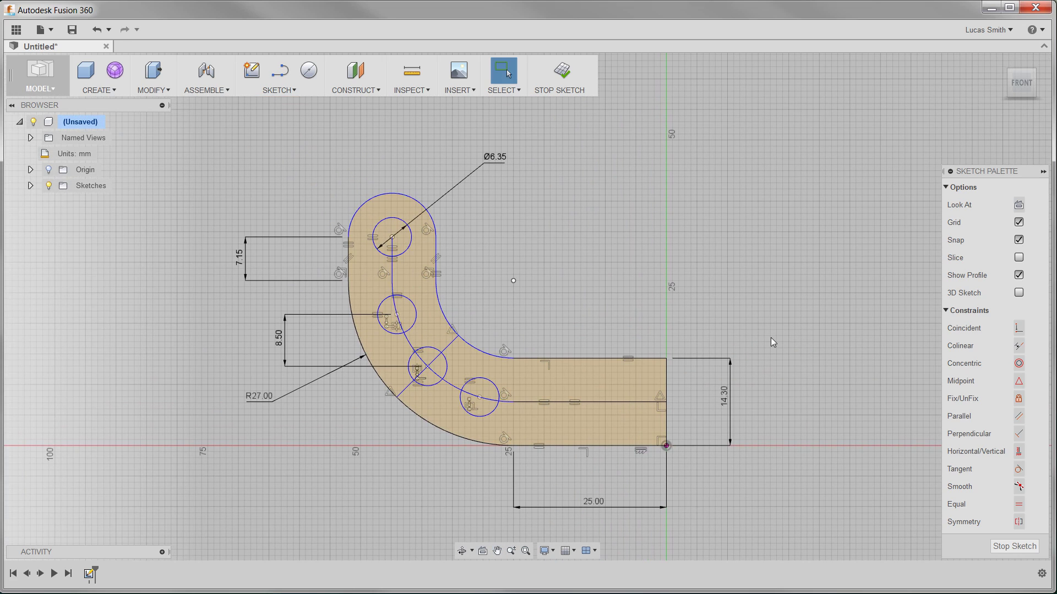
Finish the bracket sketch, centre it in the 3D view, and reveal Sketch1 under Sketches
click(572, 87)
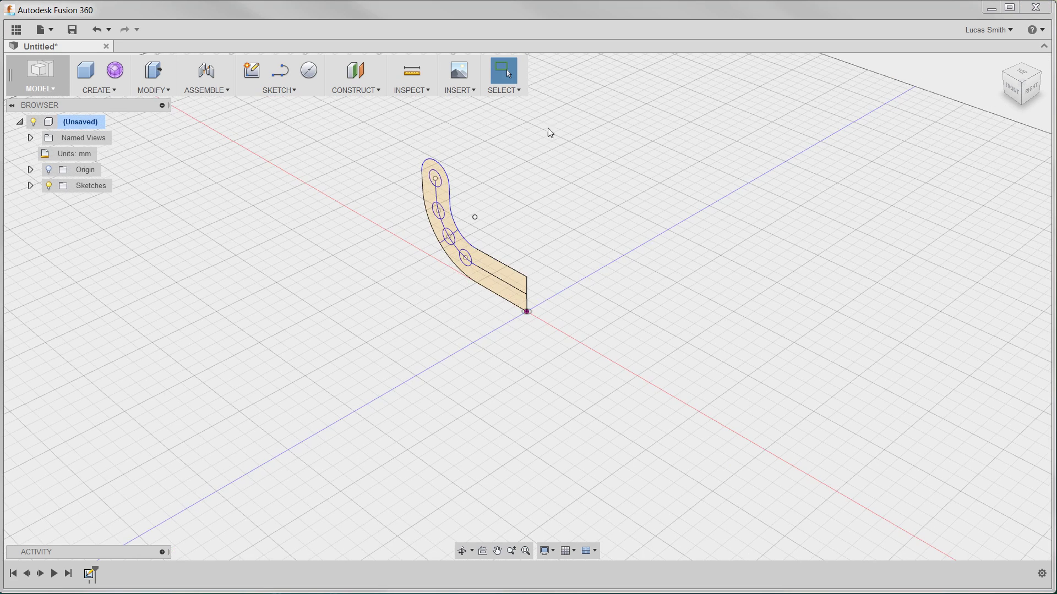
scroll(508, 178, up, 3)
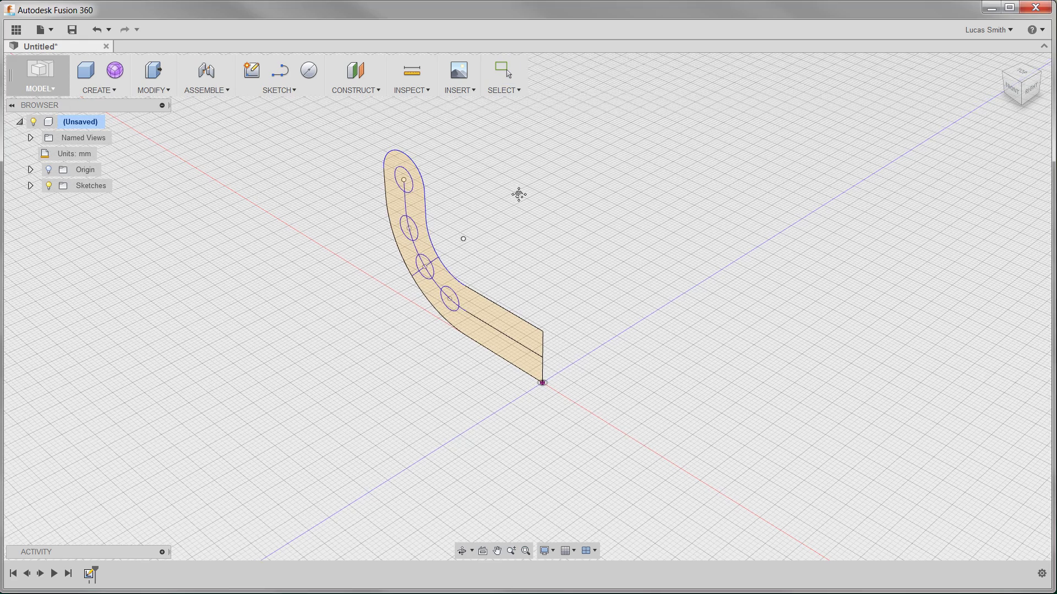
middle_drag(518, 195, 588, 220)
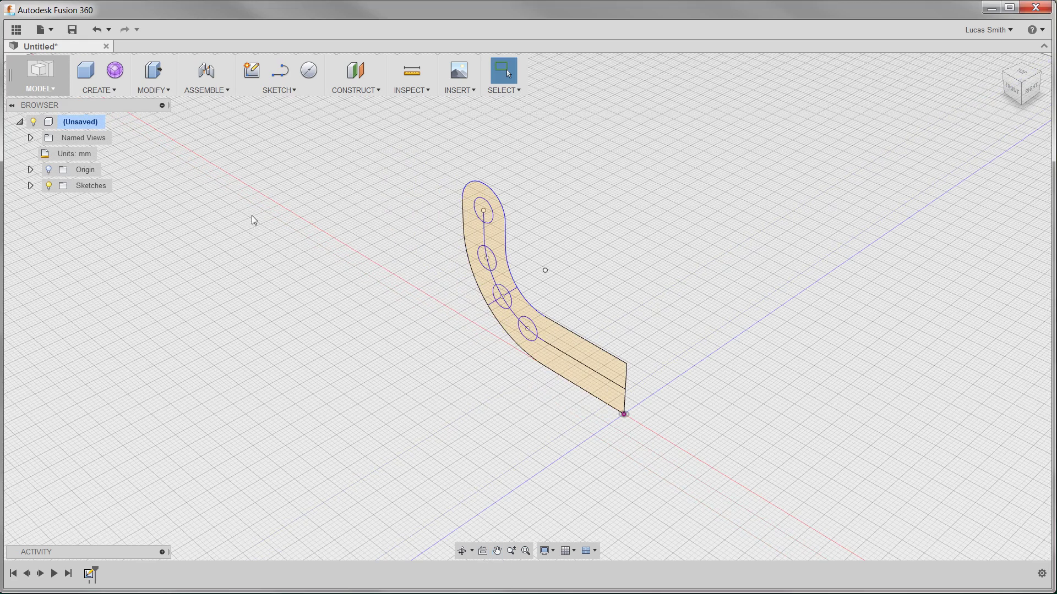
click(31, 187)
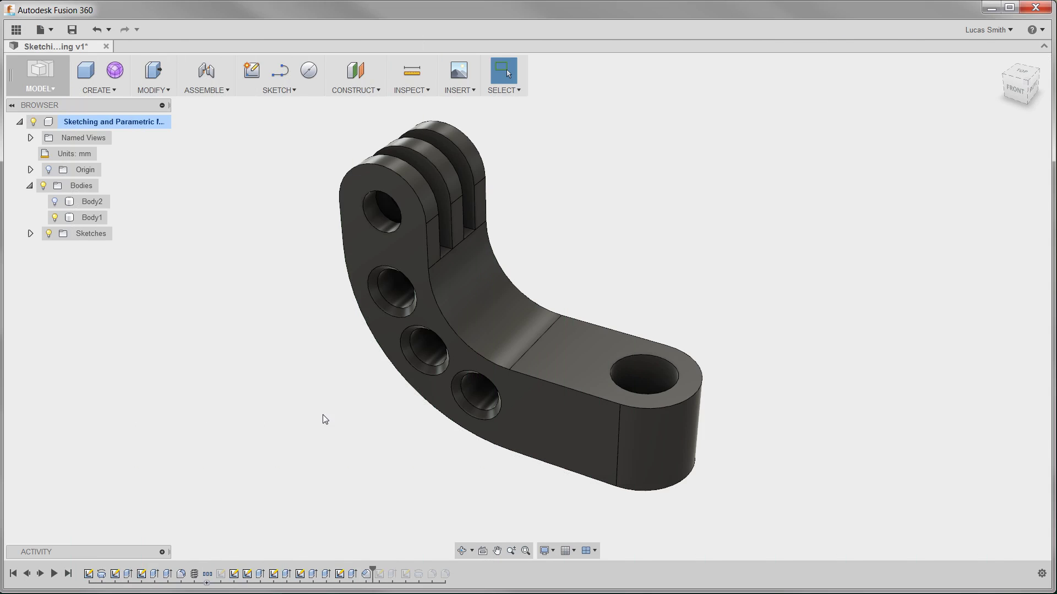
Create a new sketch on the flat underside face of the bracket's straight arm
shift+middle_drag(323, 418, 325, 335)
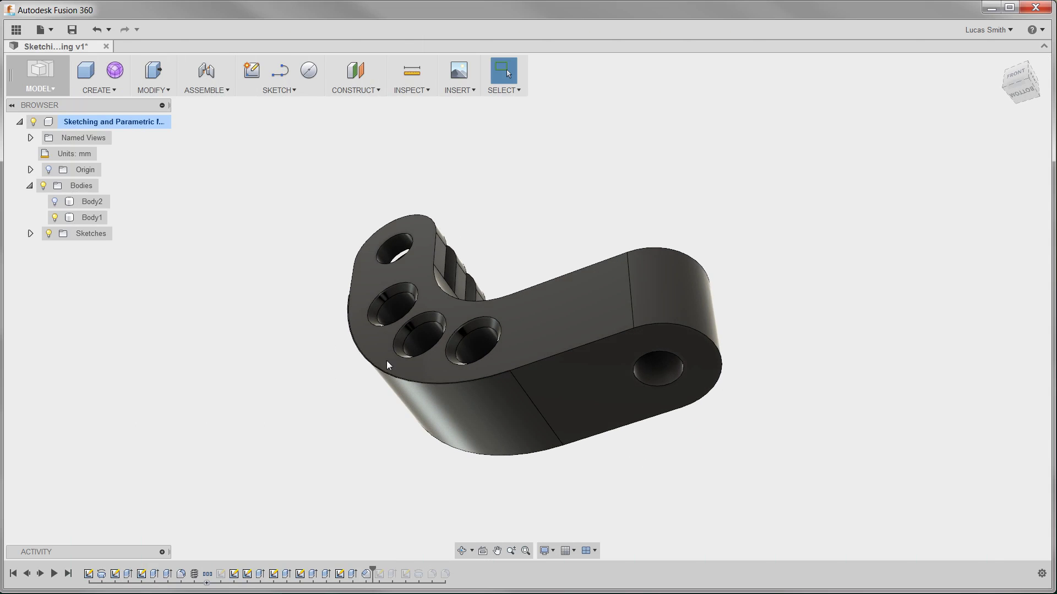
click(553, 386)
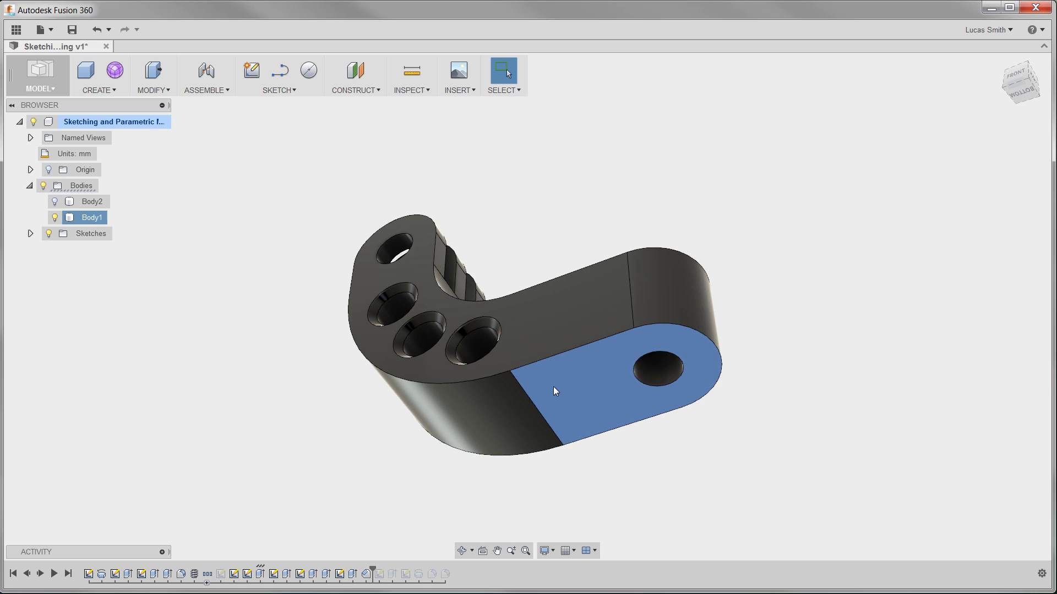
right_click(553, 387)
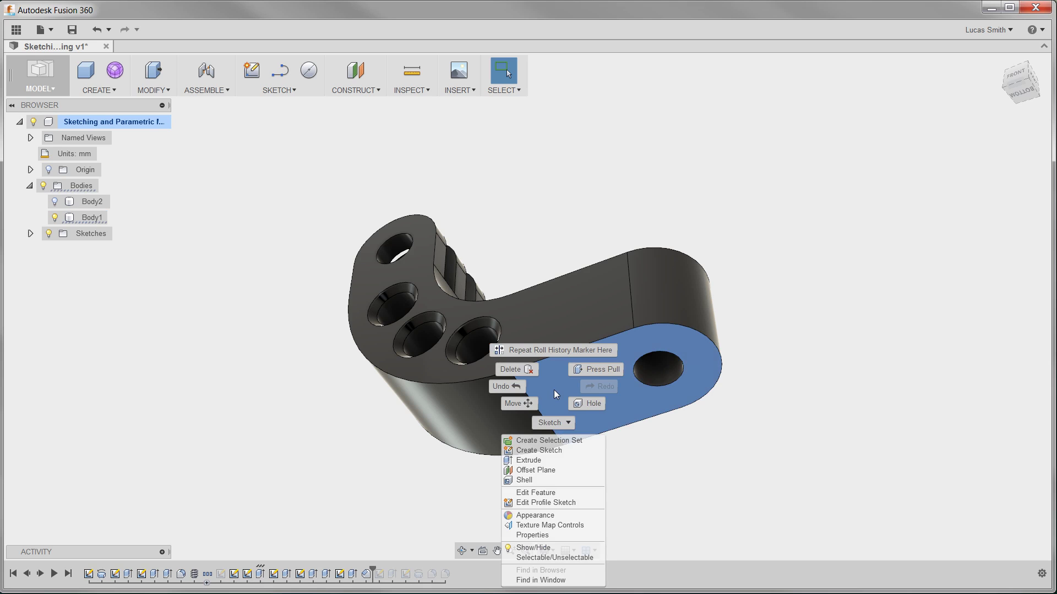
click(559, 452)
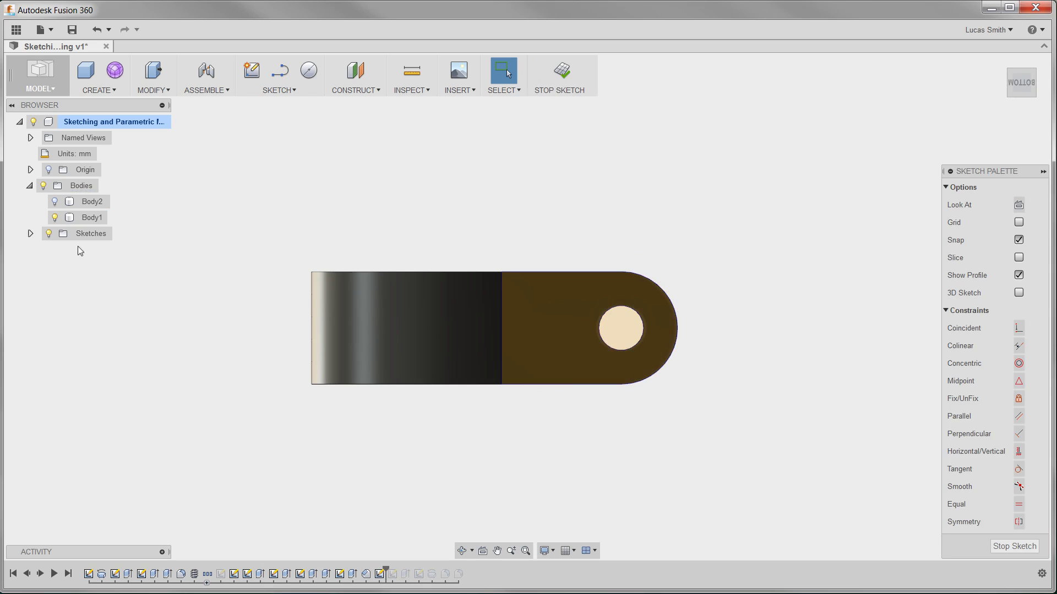
Make Body2 visible and zoom out to show the whole base plate below the bracket
click(55, 202)
scroll(295, 173, down, 2)
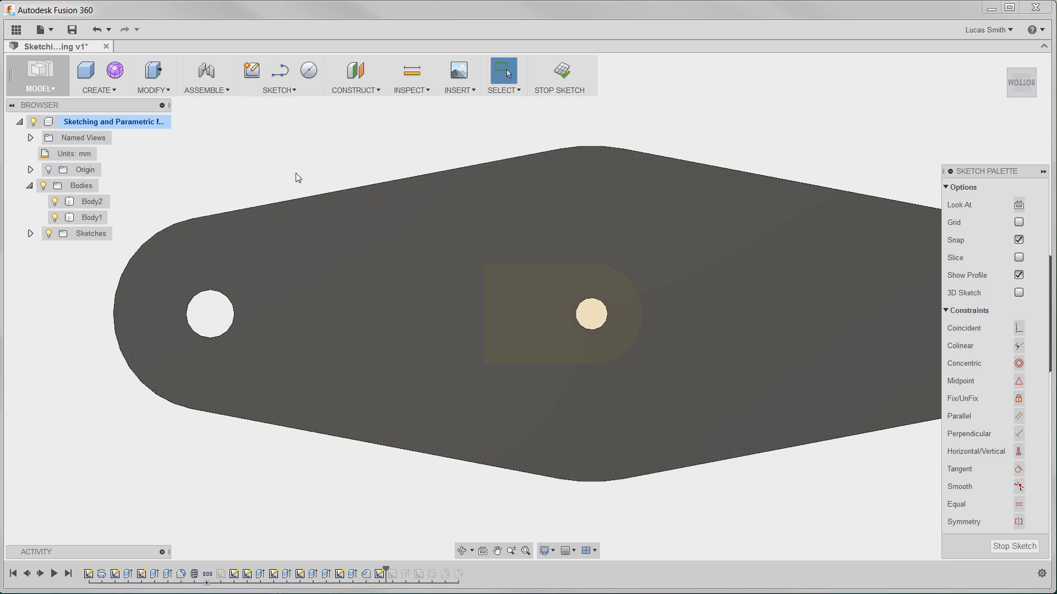
shift+middle_drag(295, 173, 293, 292)
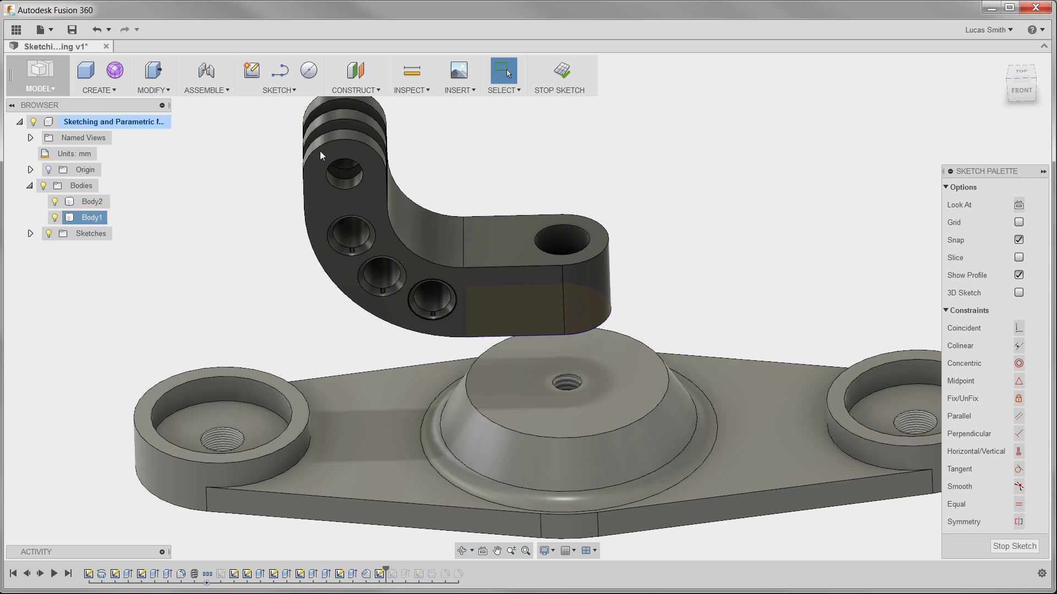
Project the base boss's circular top edge into the bracket-end sketch as a circle
click(283, 92)
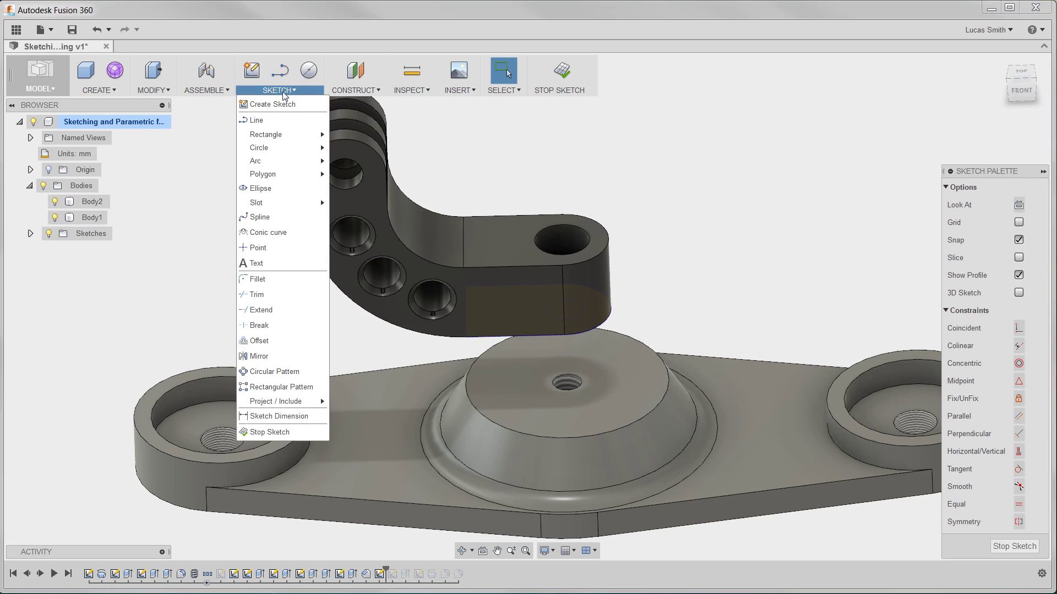
mouse_move(290, 403)
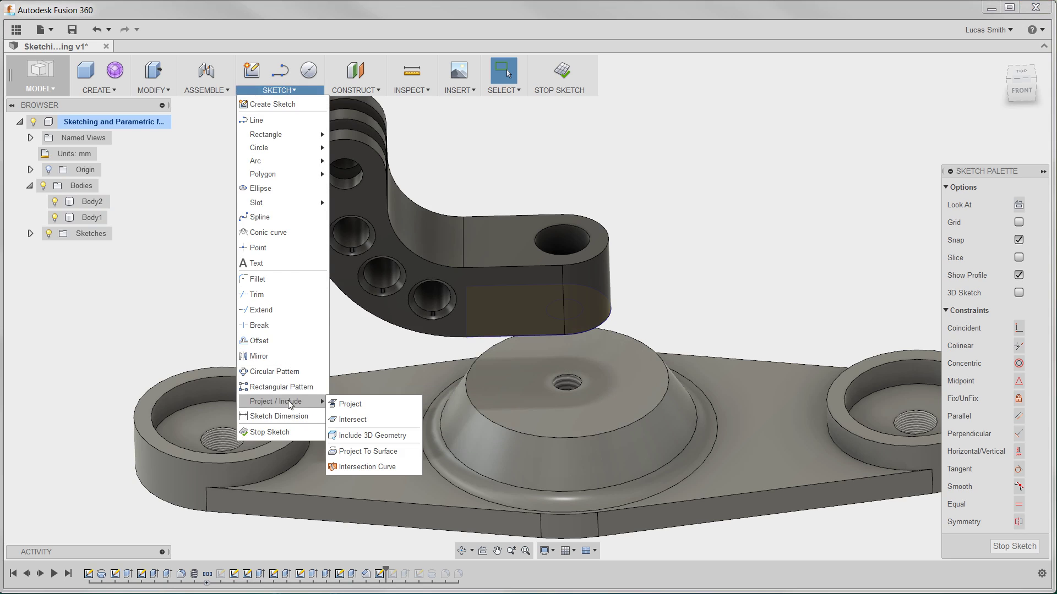
click(372, 405)
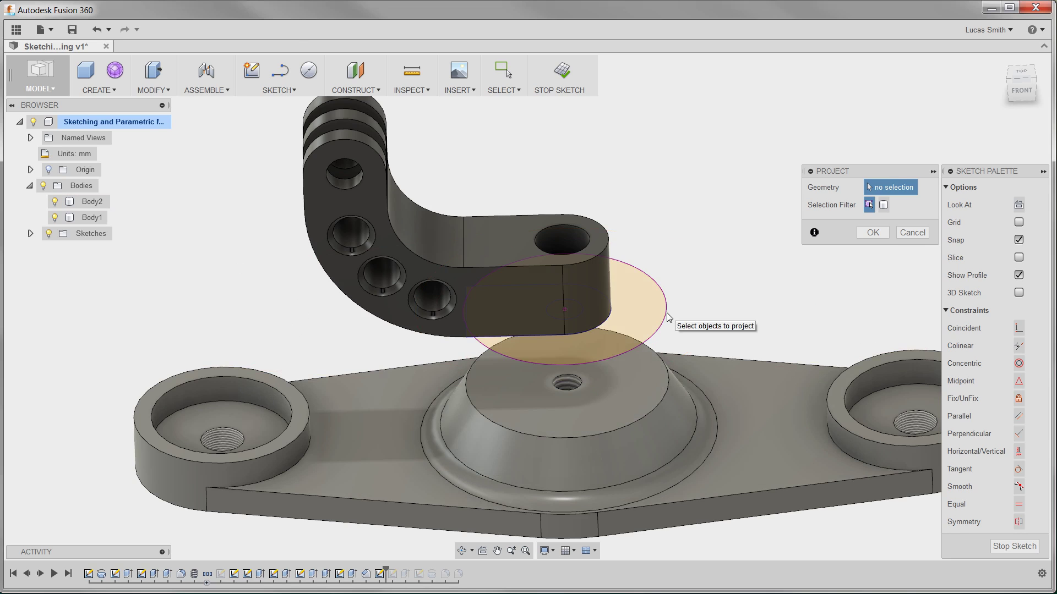
click(860, 233)
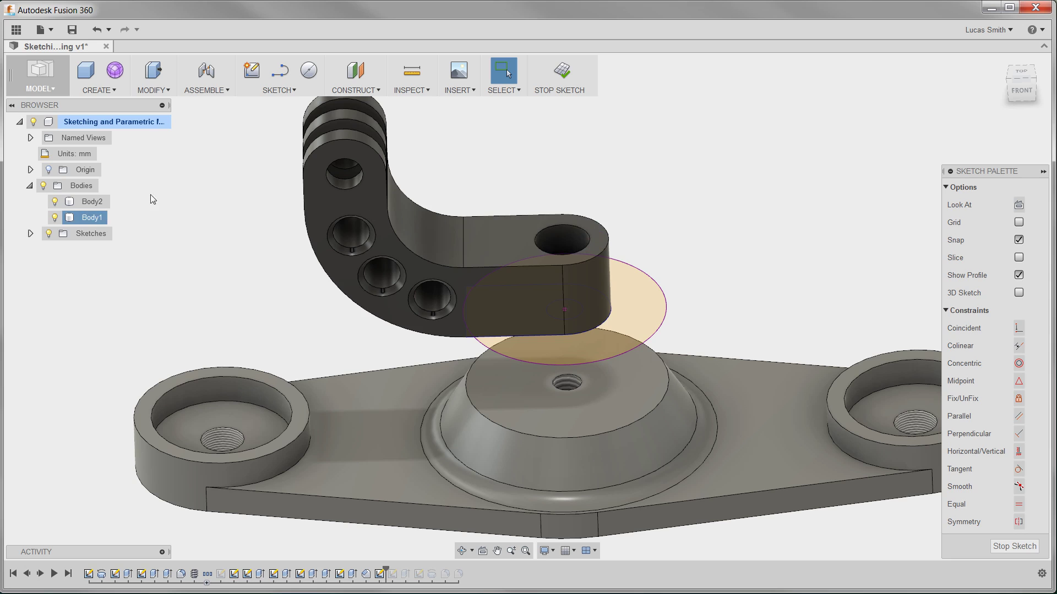
Hide Body2 and zoom in on the bracket lug and the projected circle
click(54, 203)
click(54, 202)
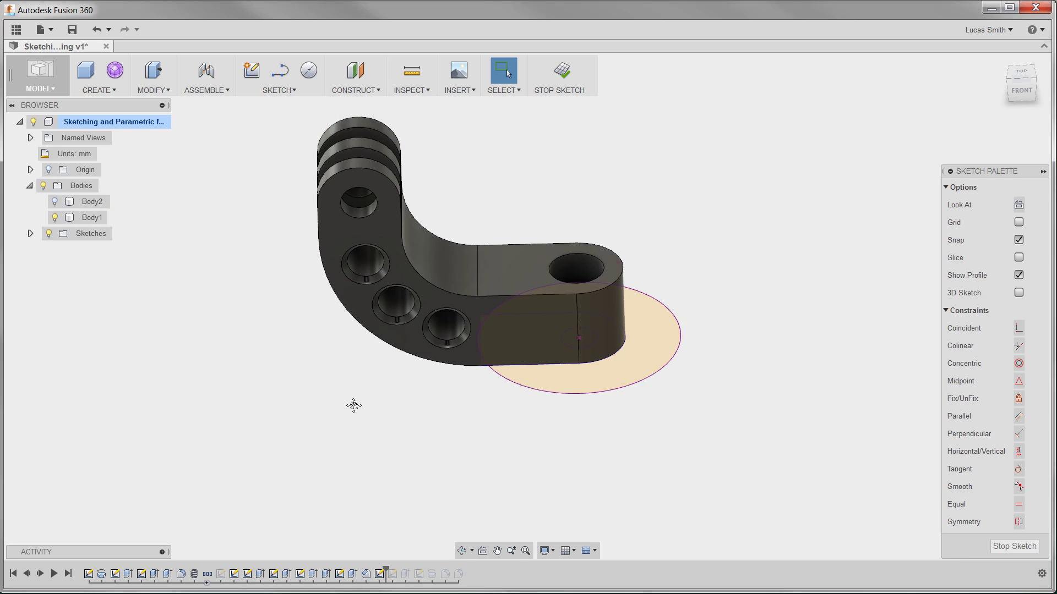
mouse_move(353, 405)
middle_down()
mouse_move(345, 341)
mouse_move(356, 320)
middle_up()
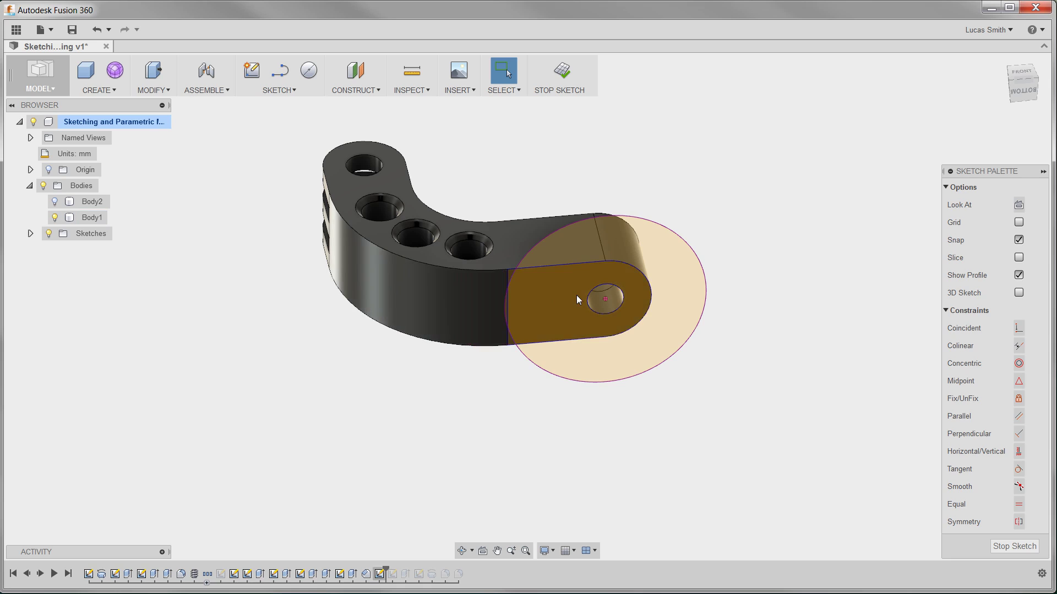
scroll(576, 295, up, 3)
scroll(576, 295, up, 2)
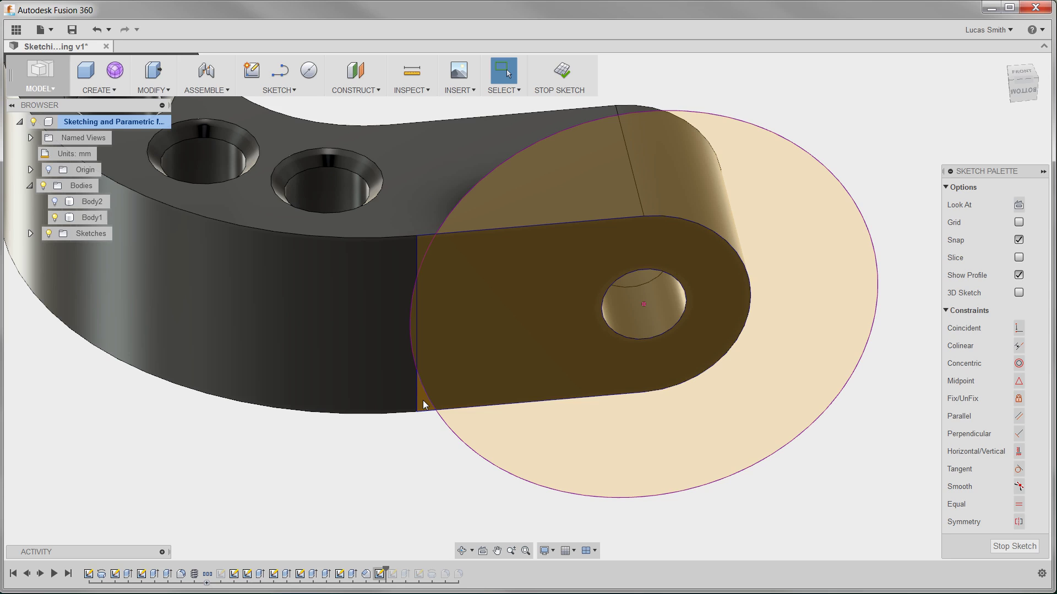
Select the lug profile, the large circle profile and the small edge profile
click(451, 351)
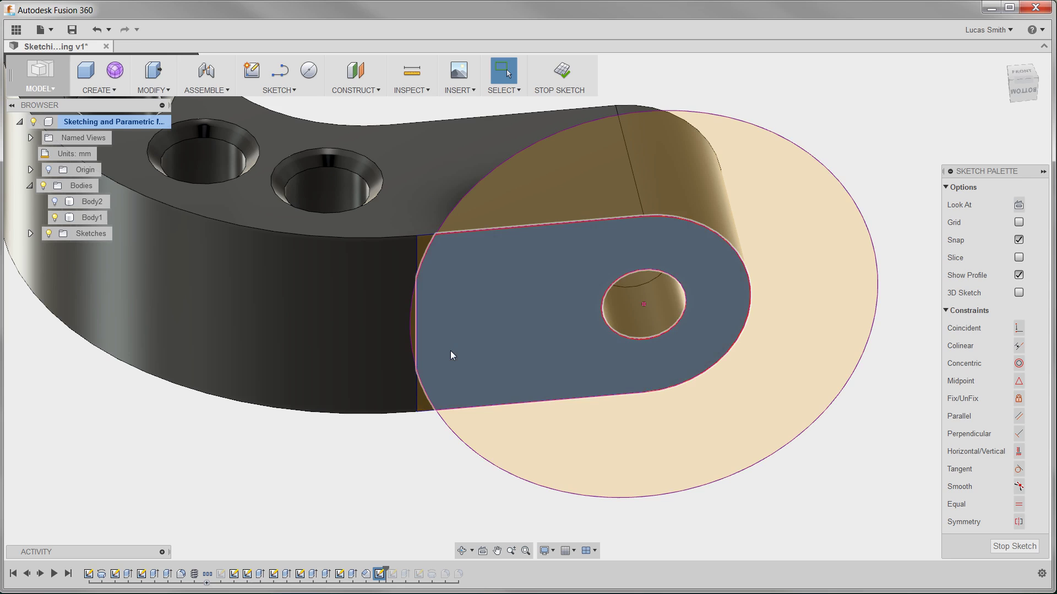
click(501, 206)
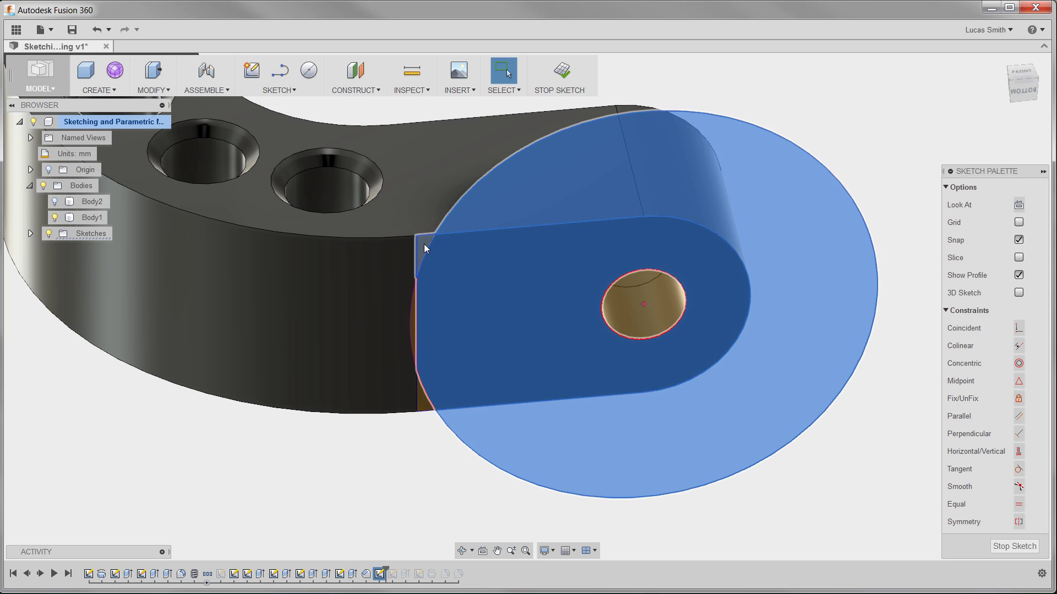
click(423, 404)
Extrude the selected profiles -2.5 mm with Join, then zoom out to view the part
click(113, 90)
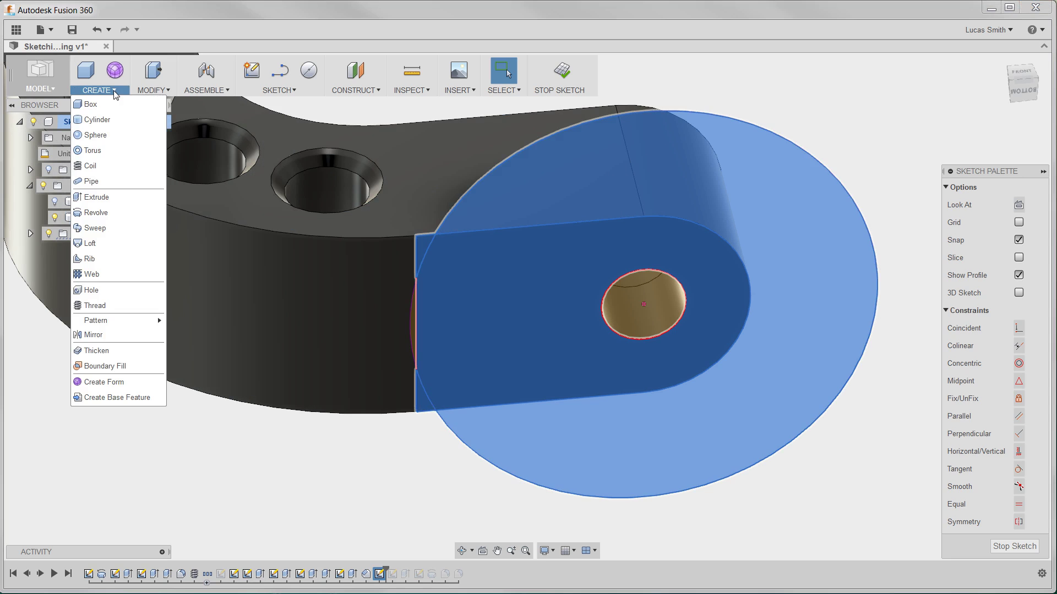
click(107, 197)
text(-2.)
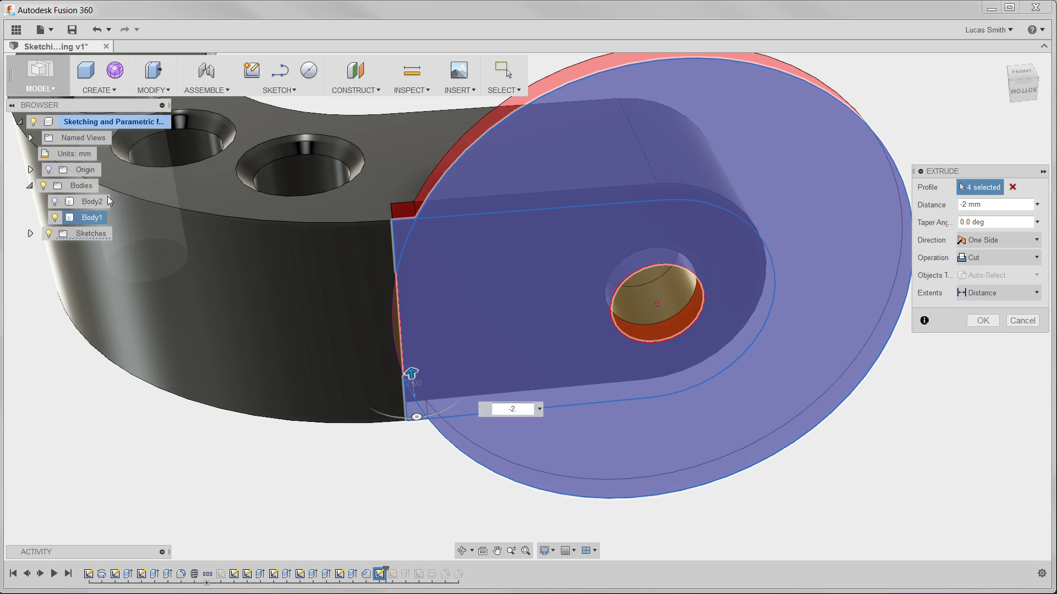
text(5)
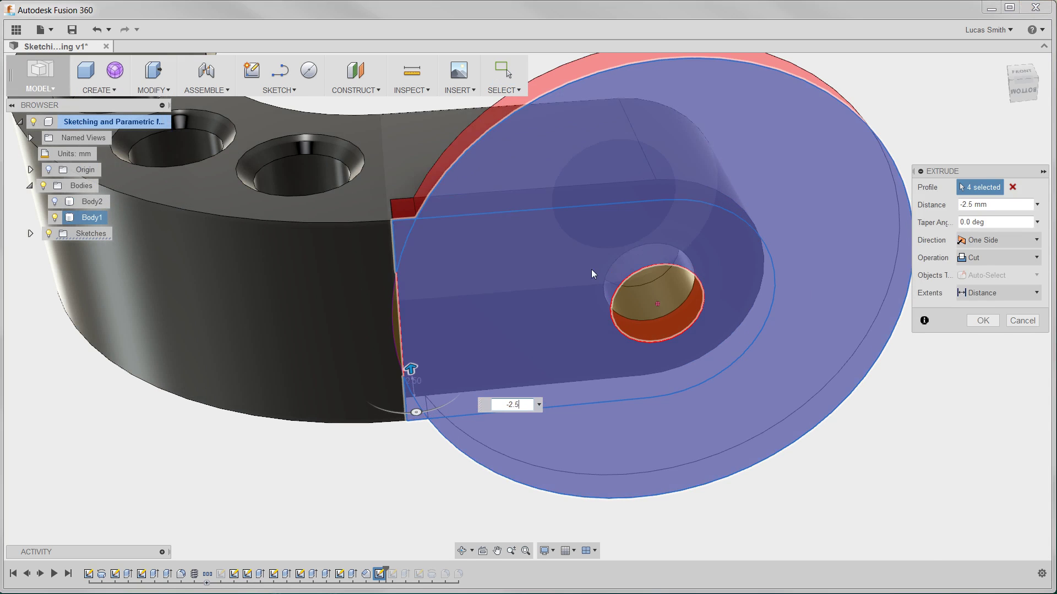
click(973, 260)
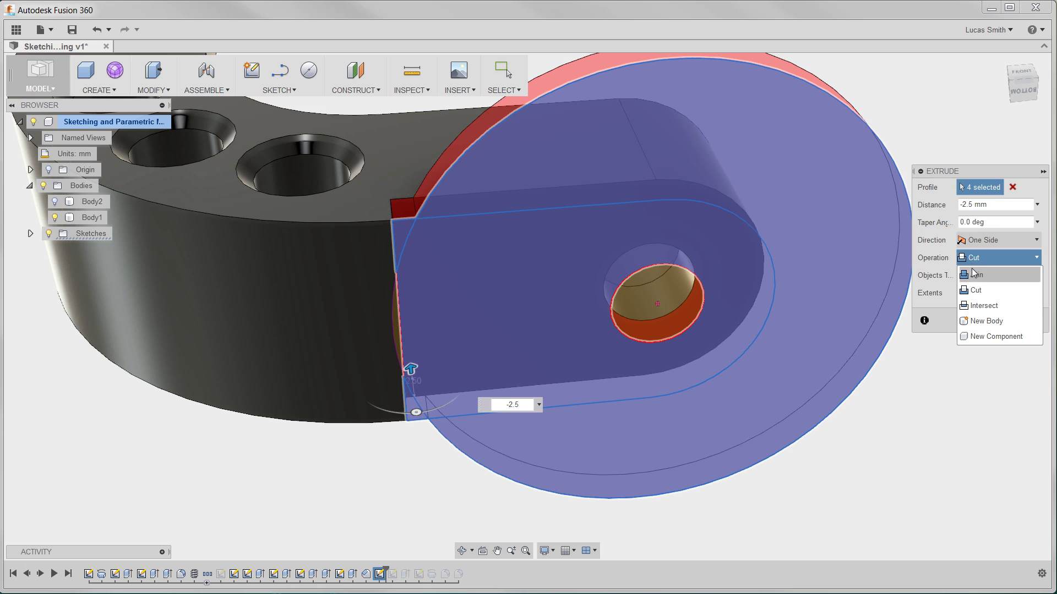
click(973, 274)
click(983, 303)
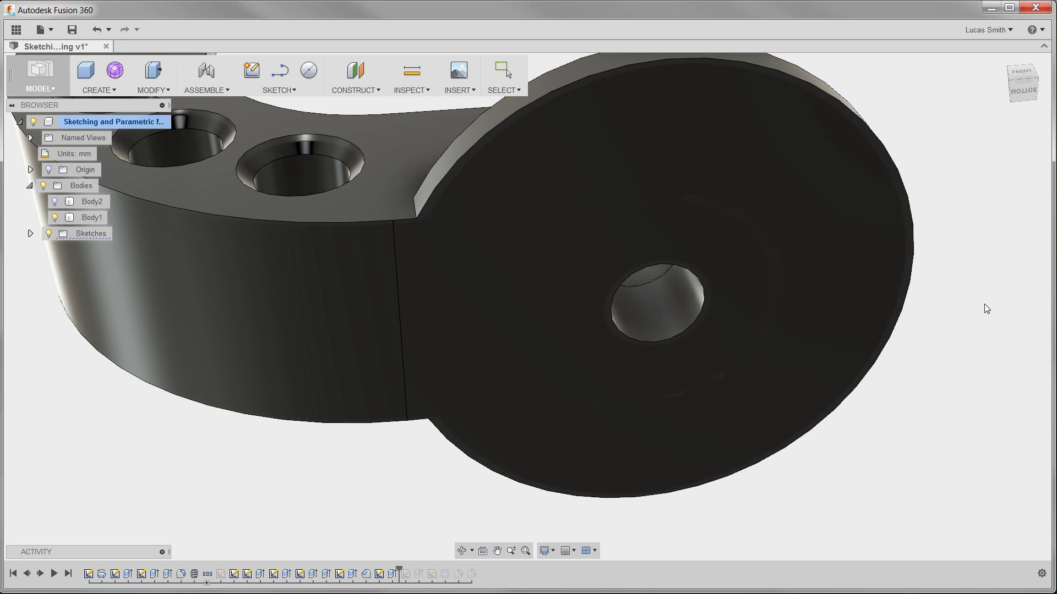
scroll(984, 305, down, 5)
middle_drag(983, 305, 796, 338)
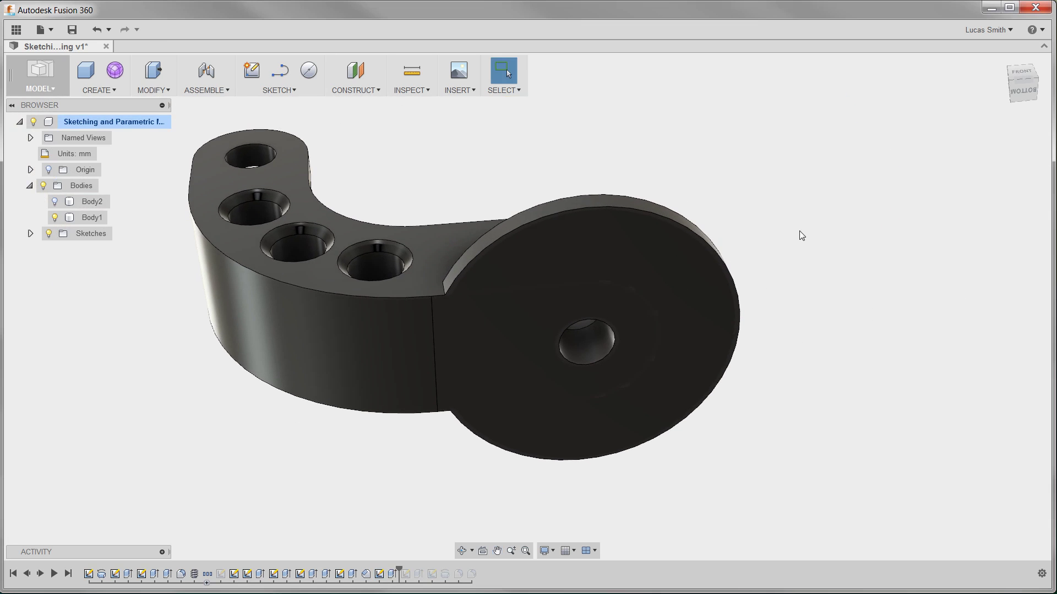
shift+middle_drag(799, 230, 767, 323)
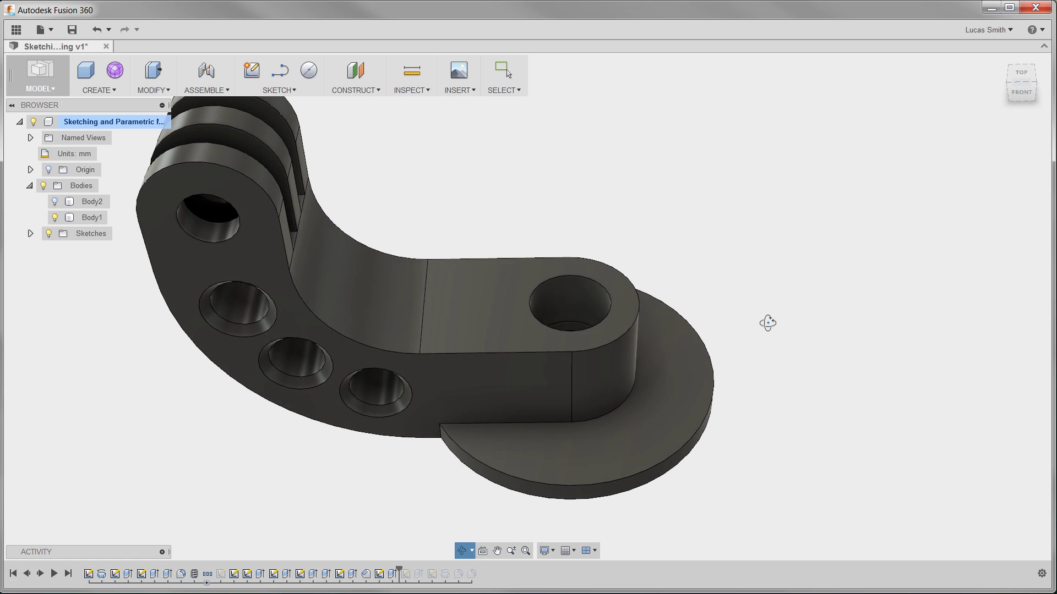
Fit the whole bracket in the view and expand the Sketches folder
key(Escape)
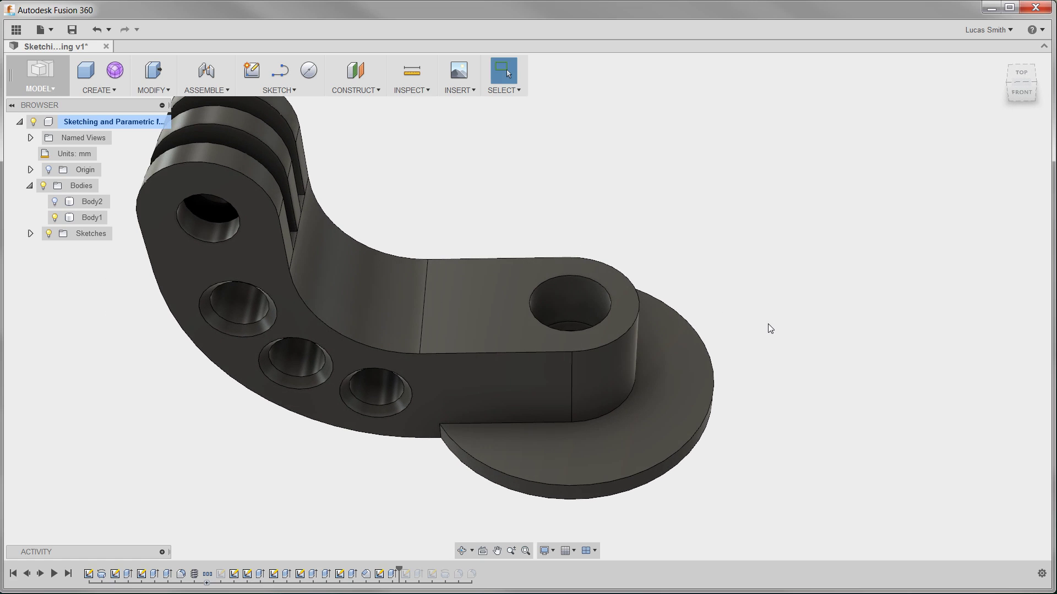
click(526, 550)
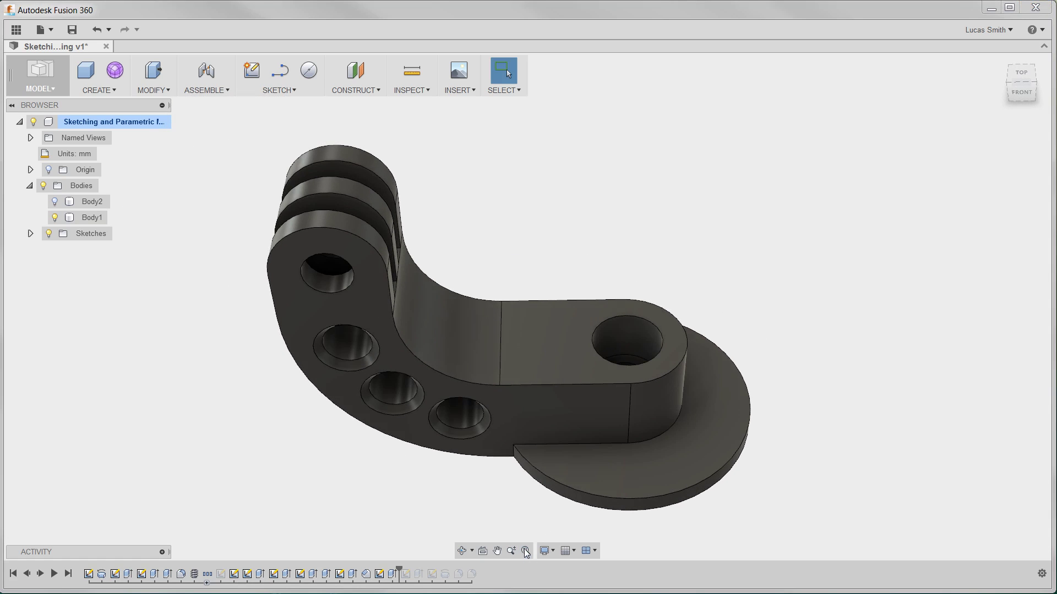
click(30, 234)
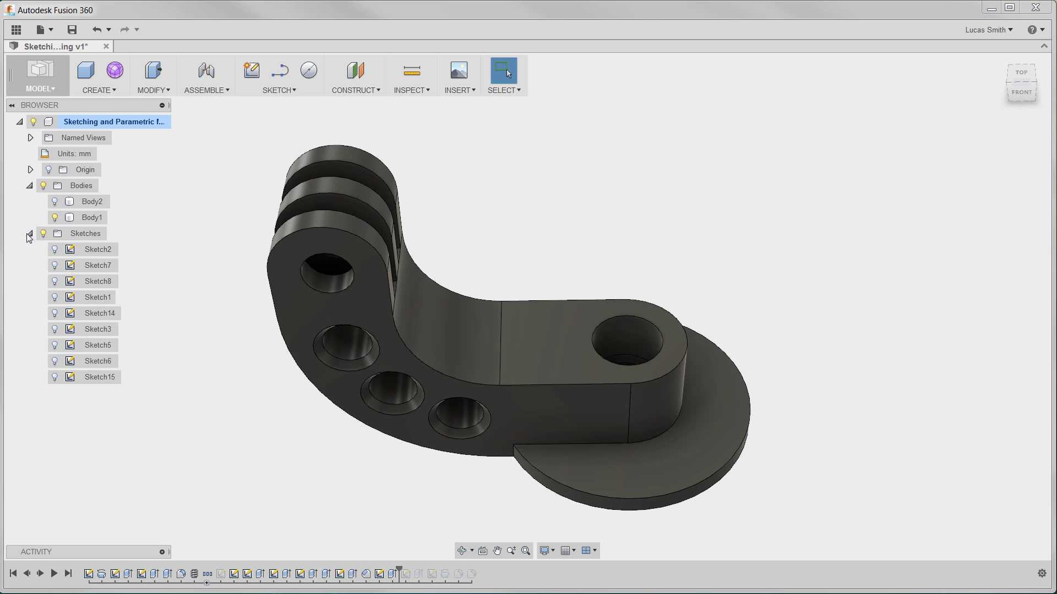
Briefly show and then hide Sketch1, Sketch5 and Sketch15 to check each one
click(55, 297)
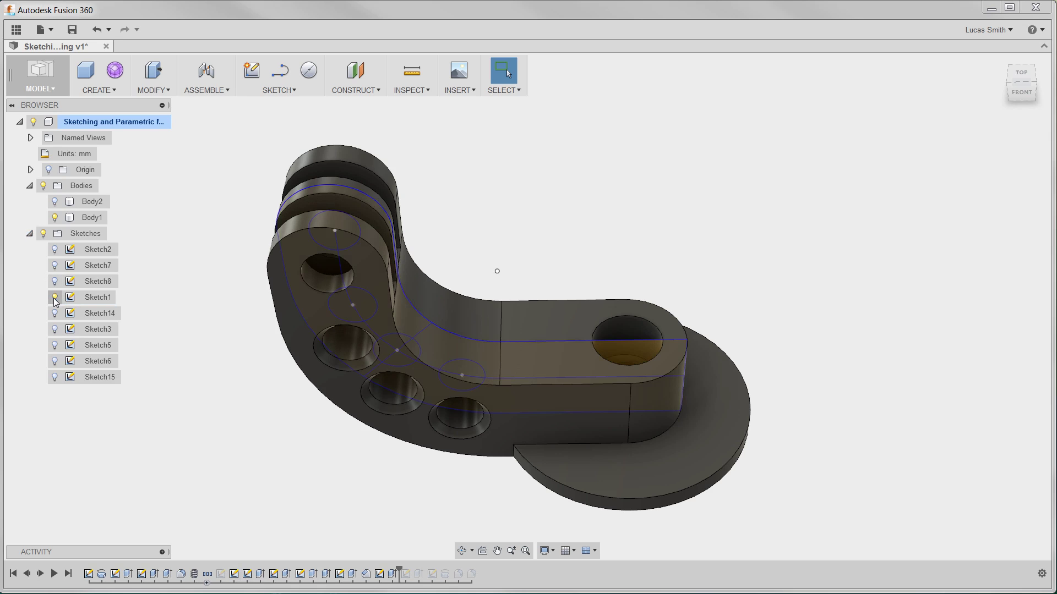
click(55, 297)
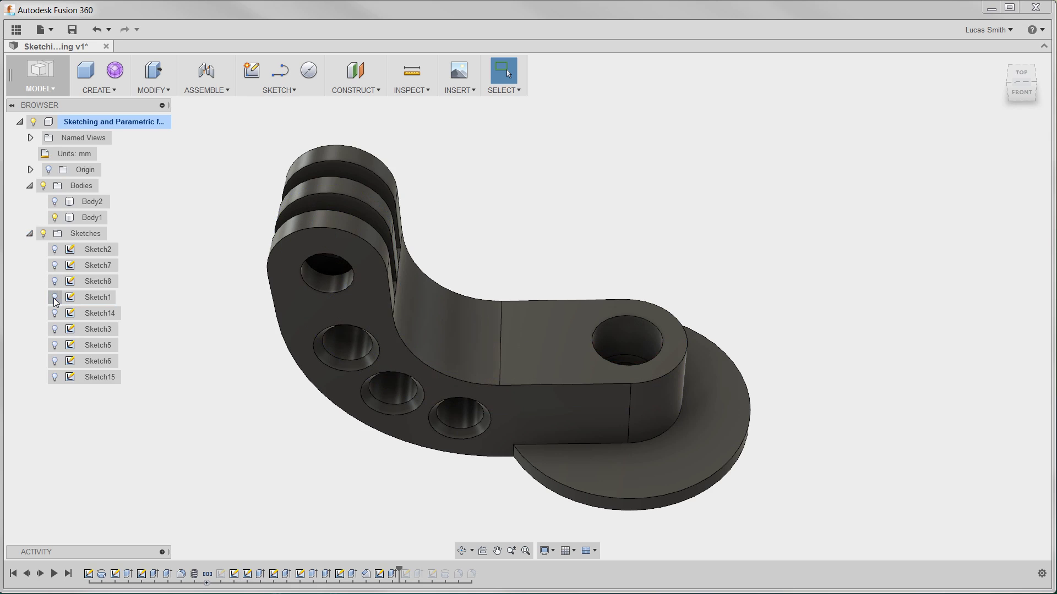
click(57, 346)
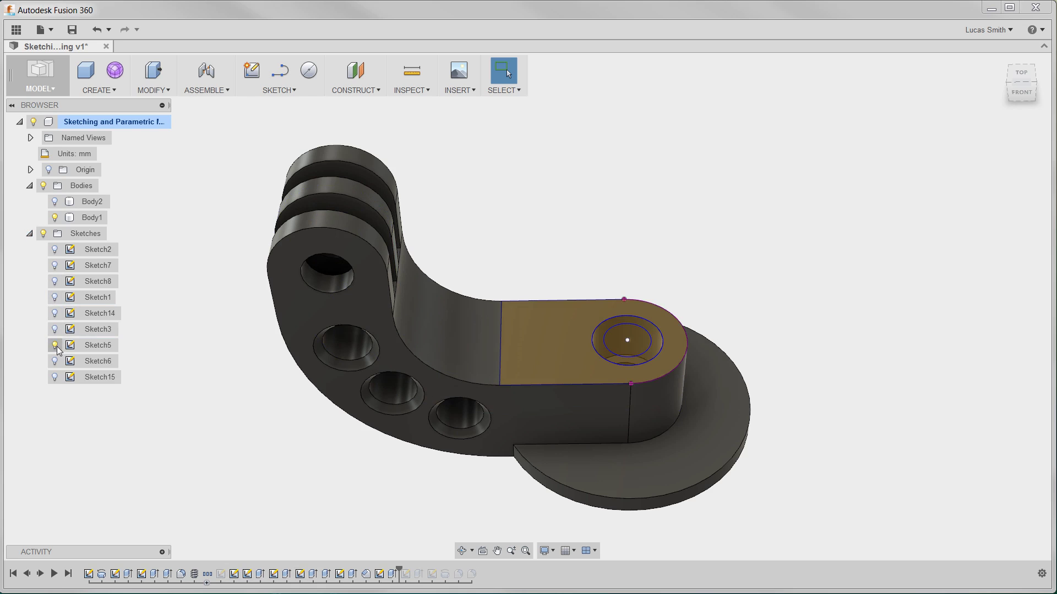
click(55, 345)
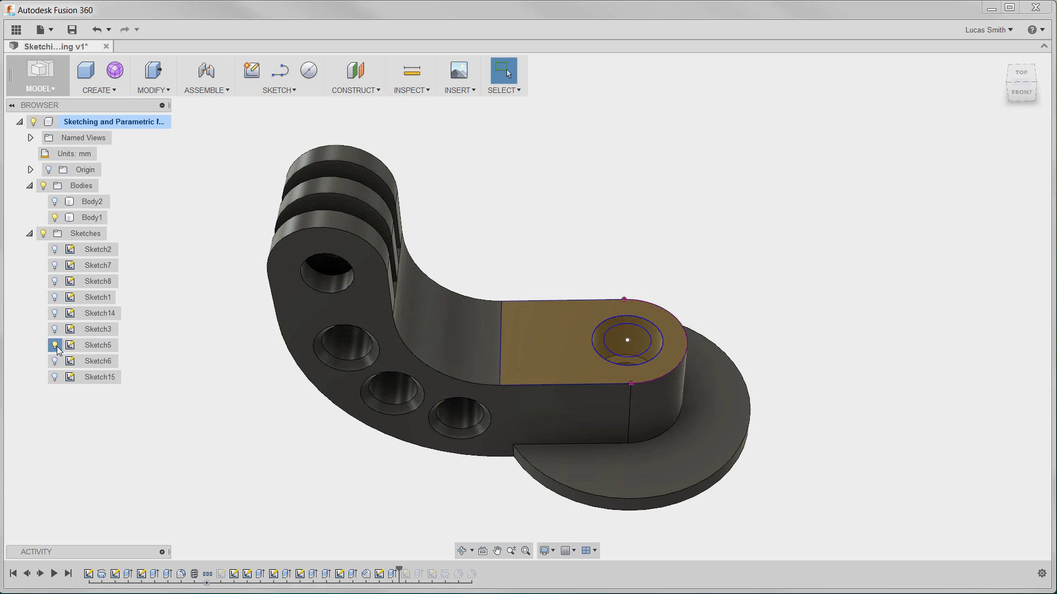
click(54, 378)
click(55, 378)
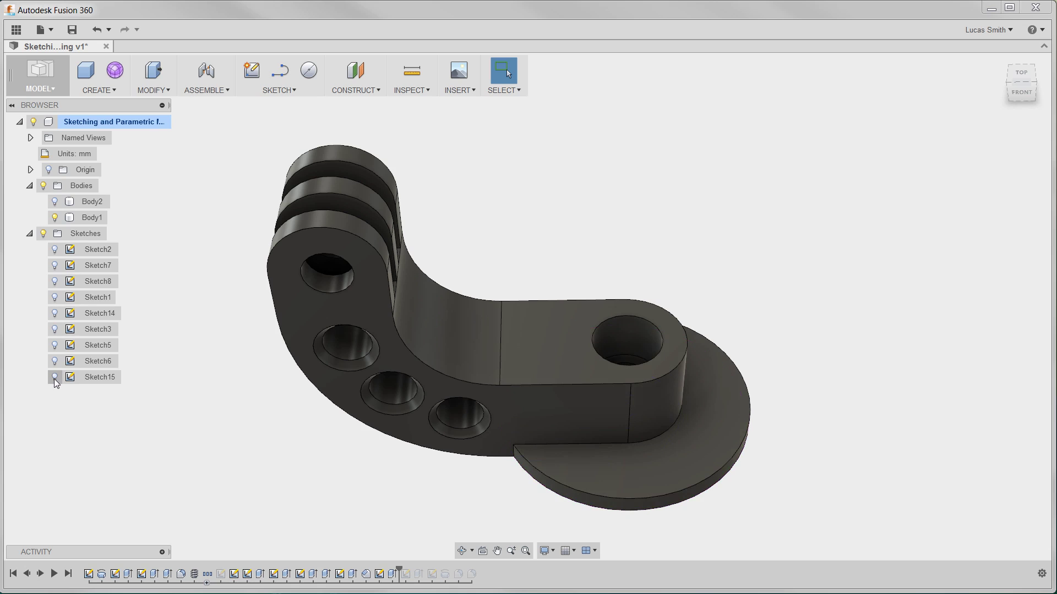
Roll the timeline to the end so the later fillets blend the new disc into the bracket
click(30, 233)
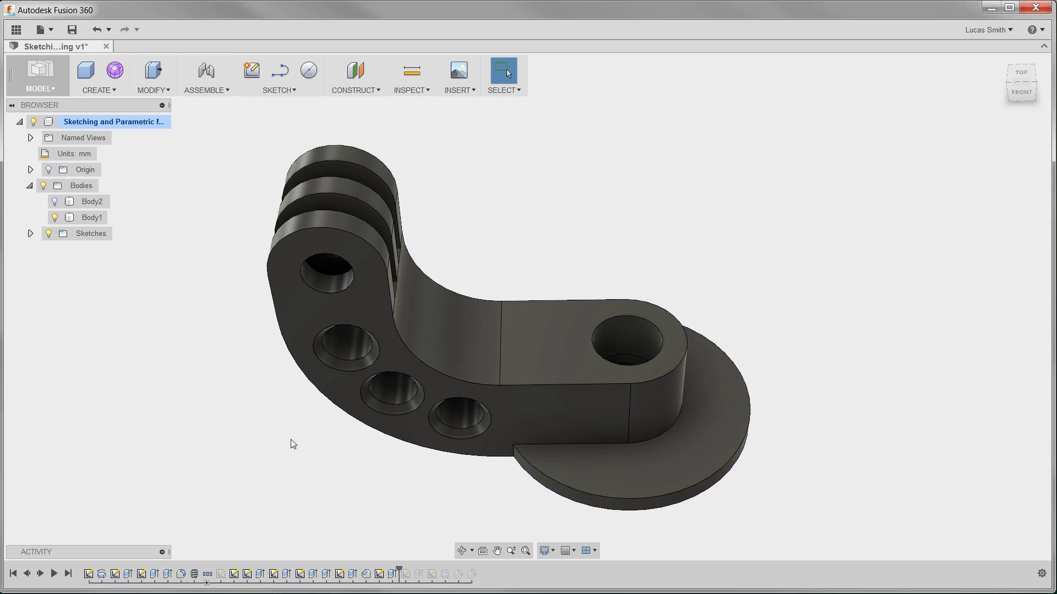
drag(397, 567, 480, 574)
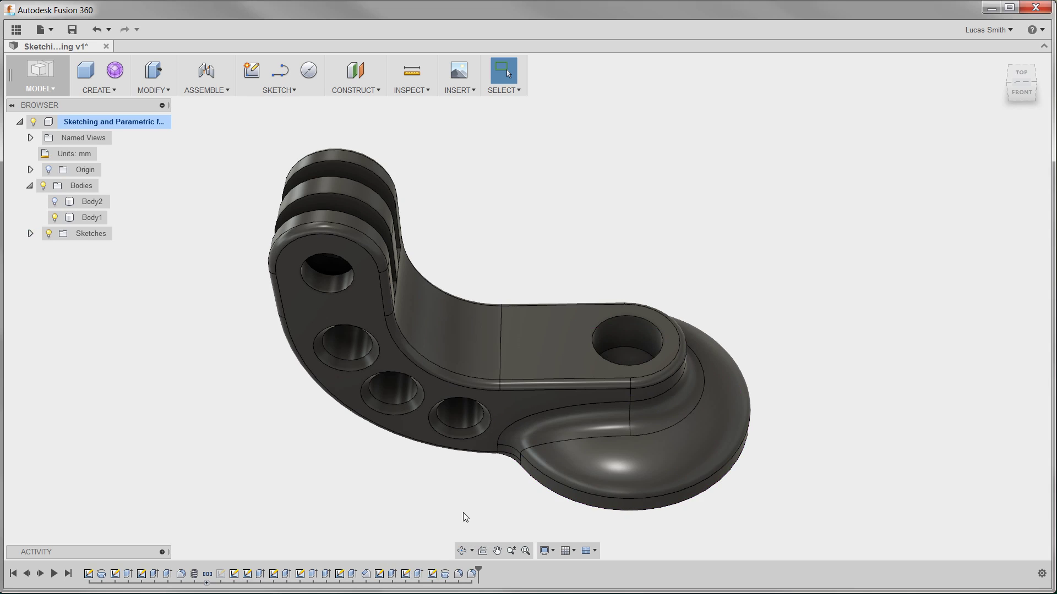
middle_drag(460, 502, 475, 435)
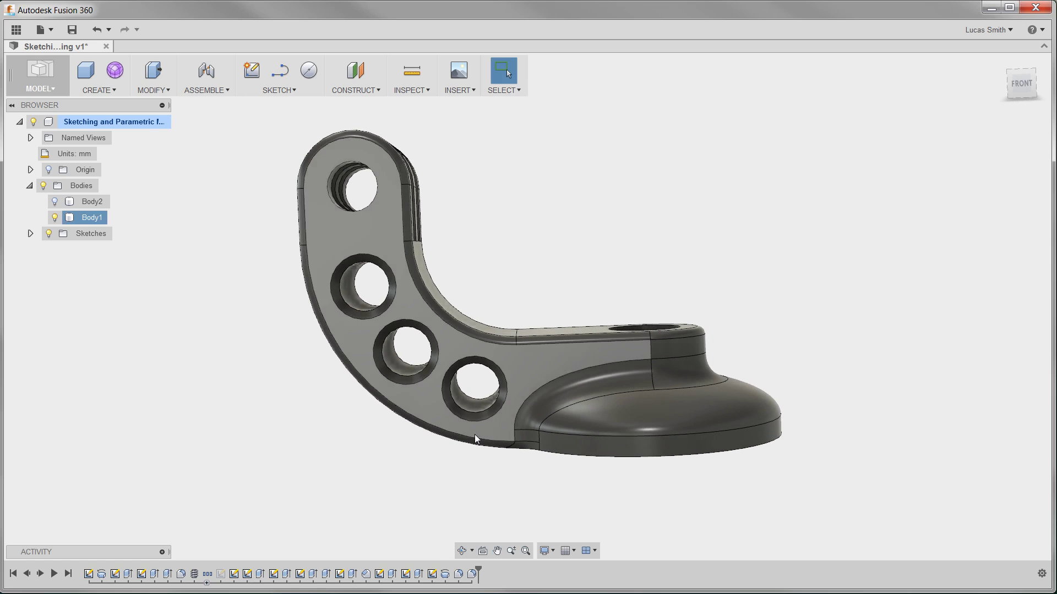